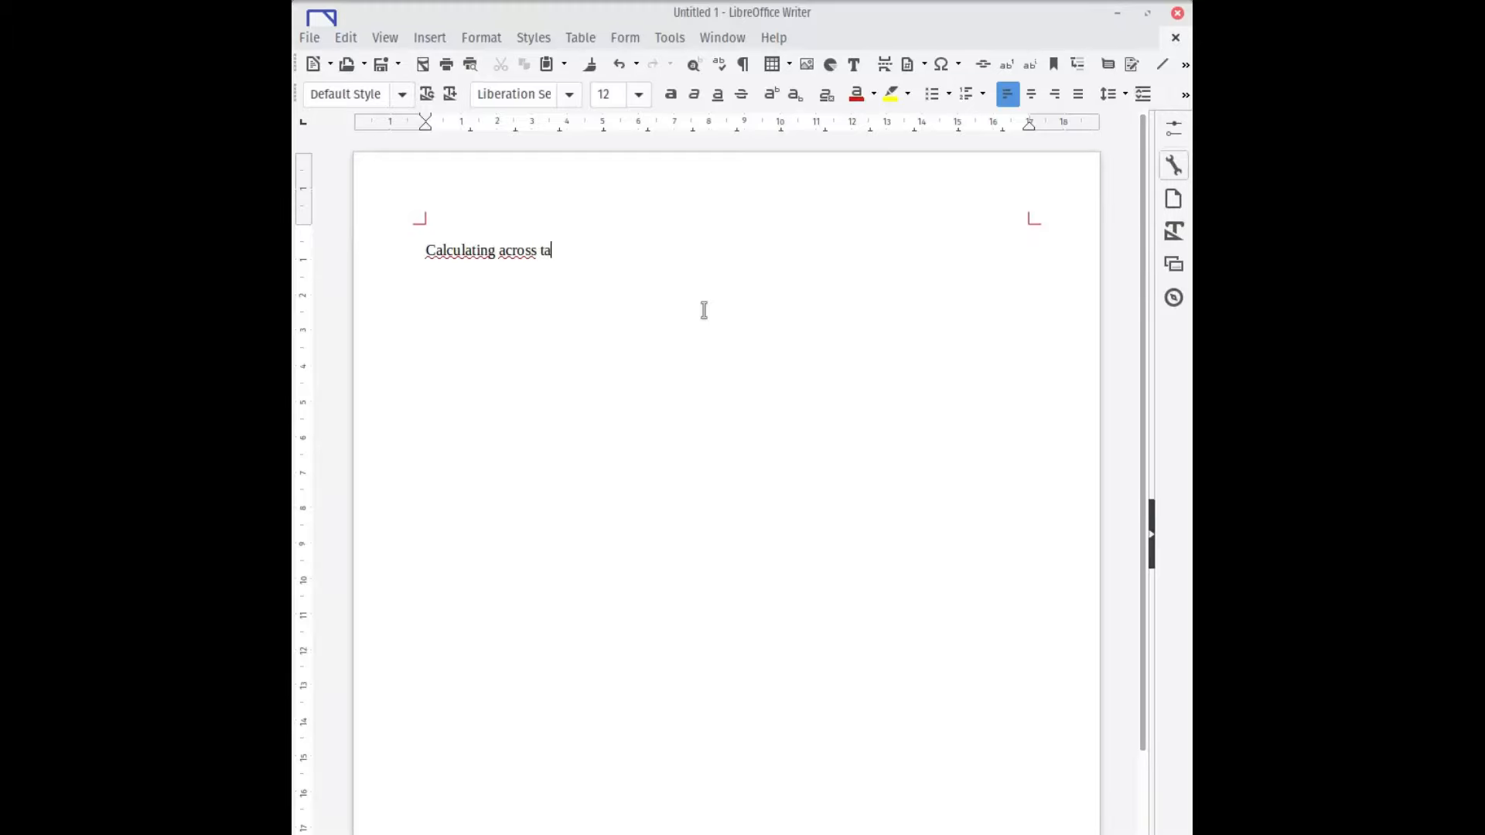
Step: Format the title "Calculating across tables" as bold, centred, 16 pt text
key(shift+Home)
key(ctrl+b)
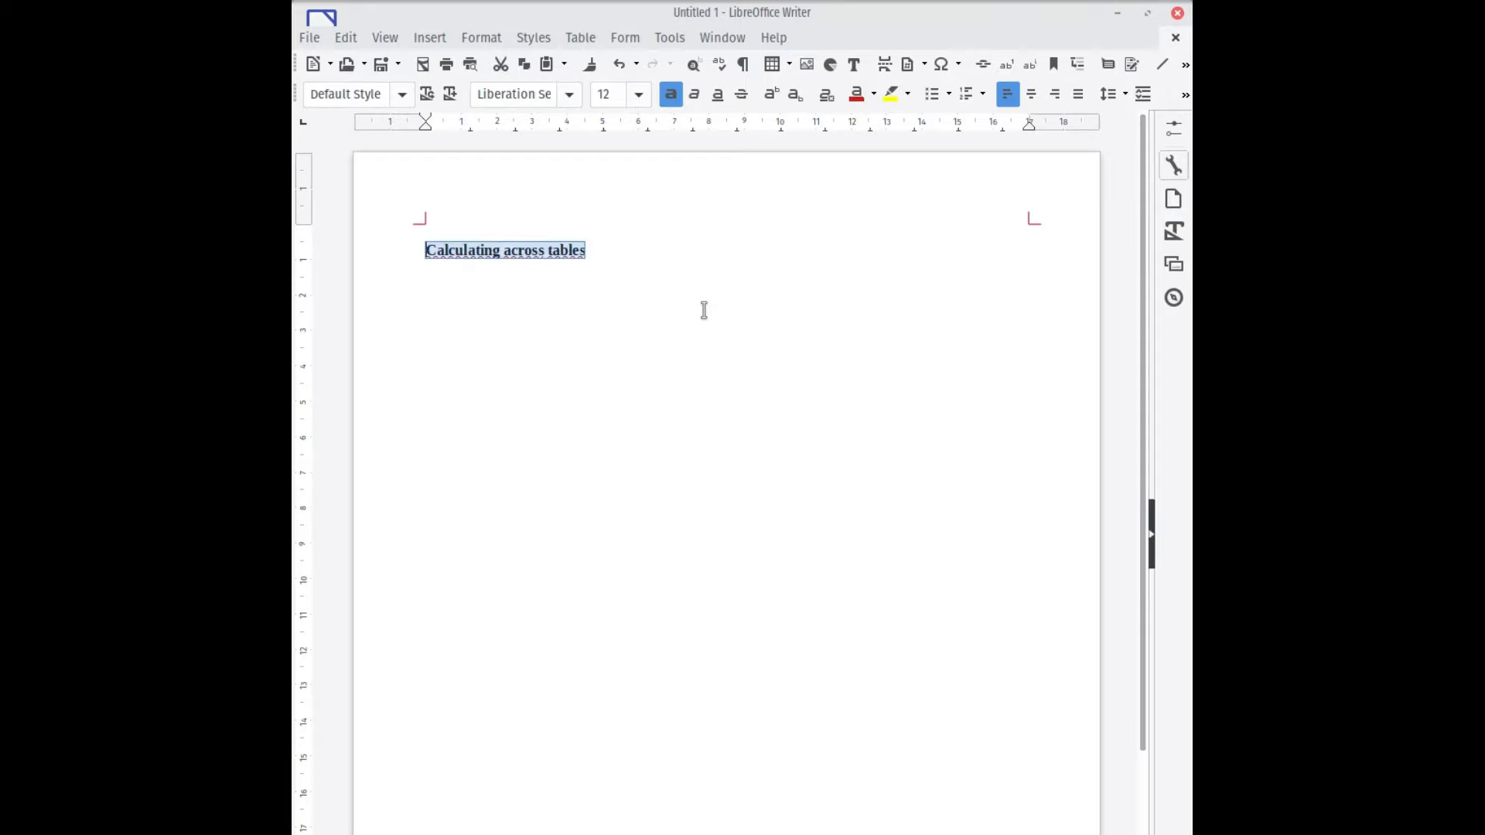
click(1031, 94)
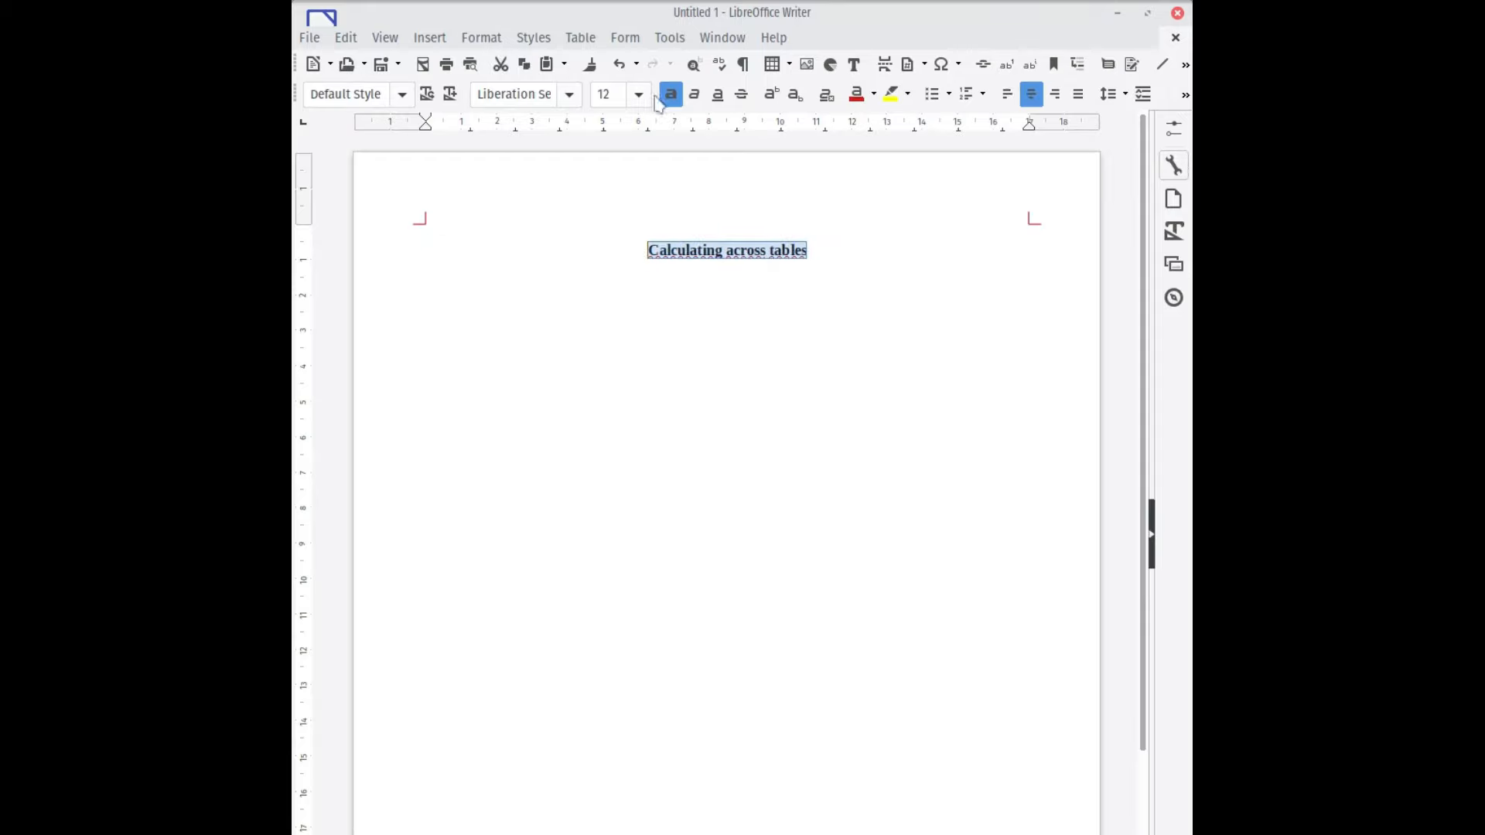
click(639, 94)
click(618, 232)
click(652, 341)
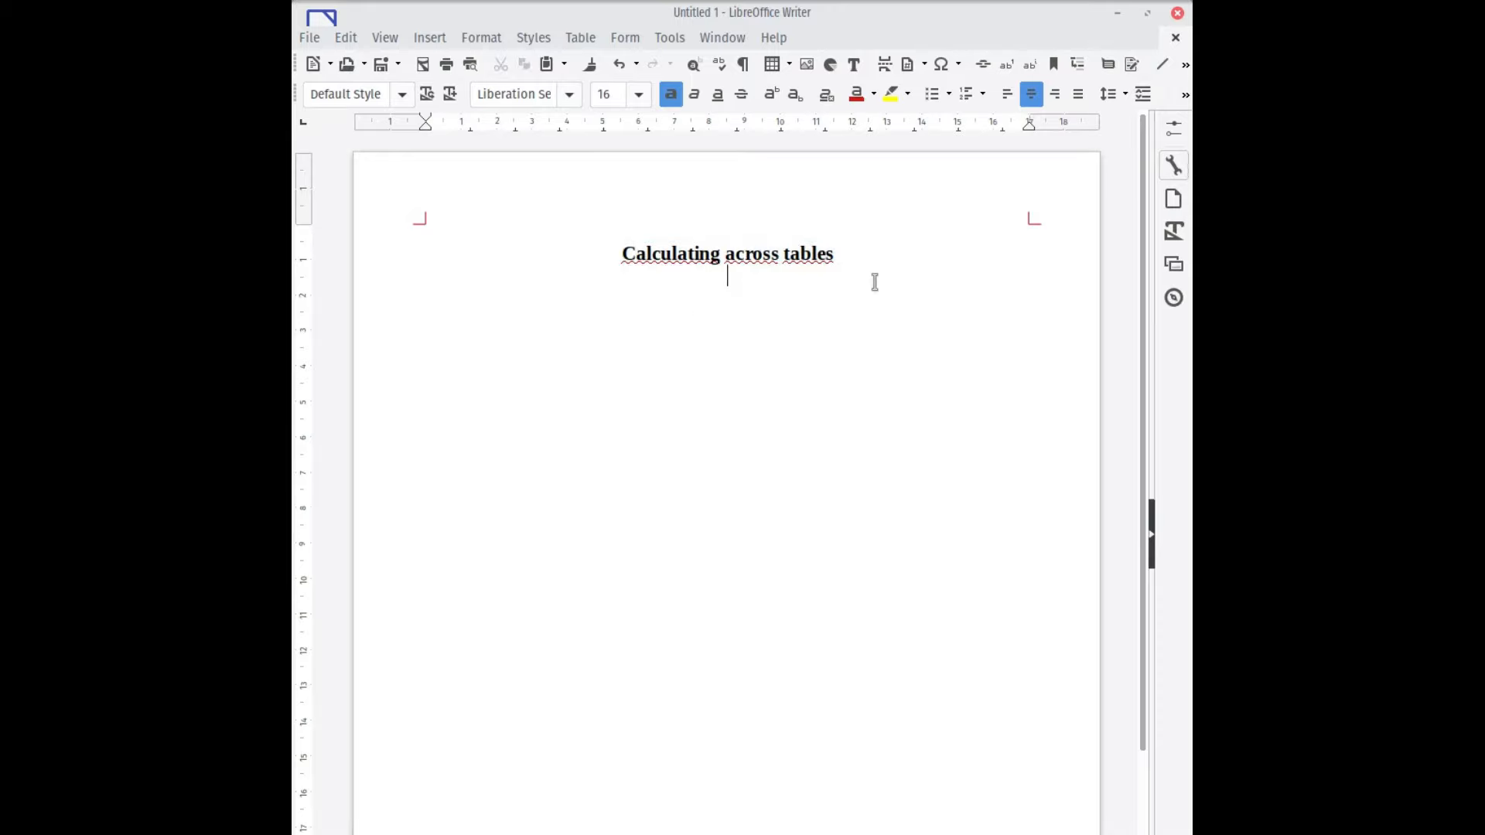
Step: Insert a table with two columns and three rows below the title
click(771, 65)
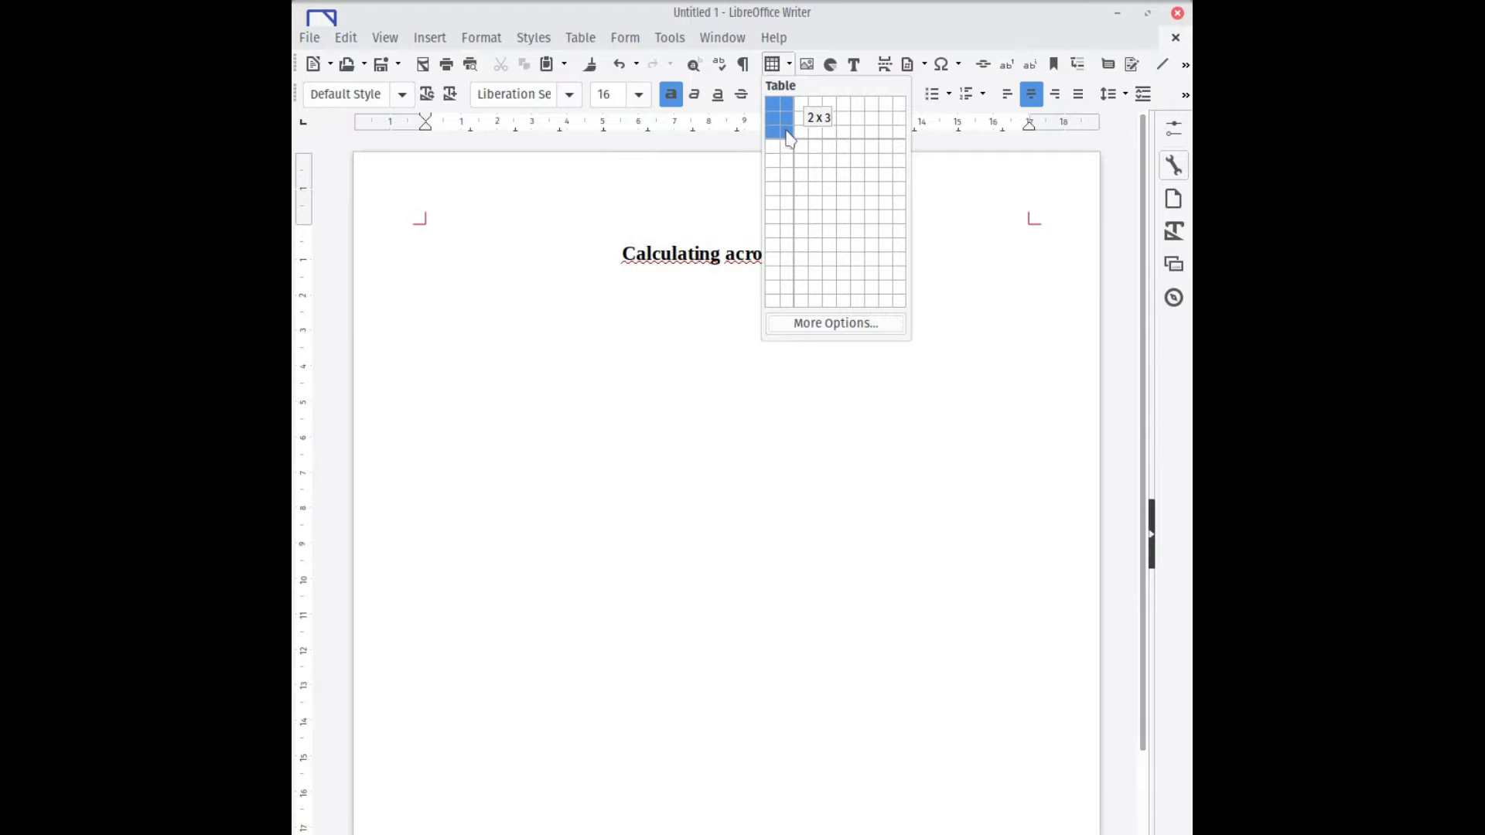
click(789, 137)
click(837, 253)
key(Return)
click(648, 300)
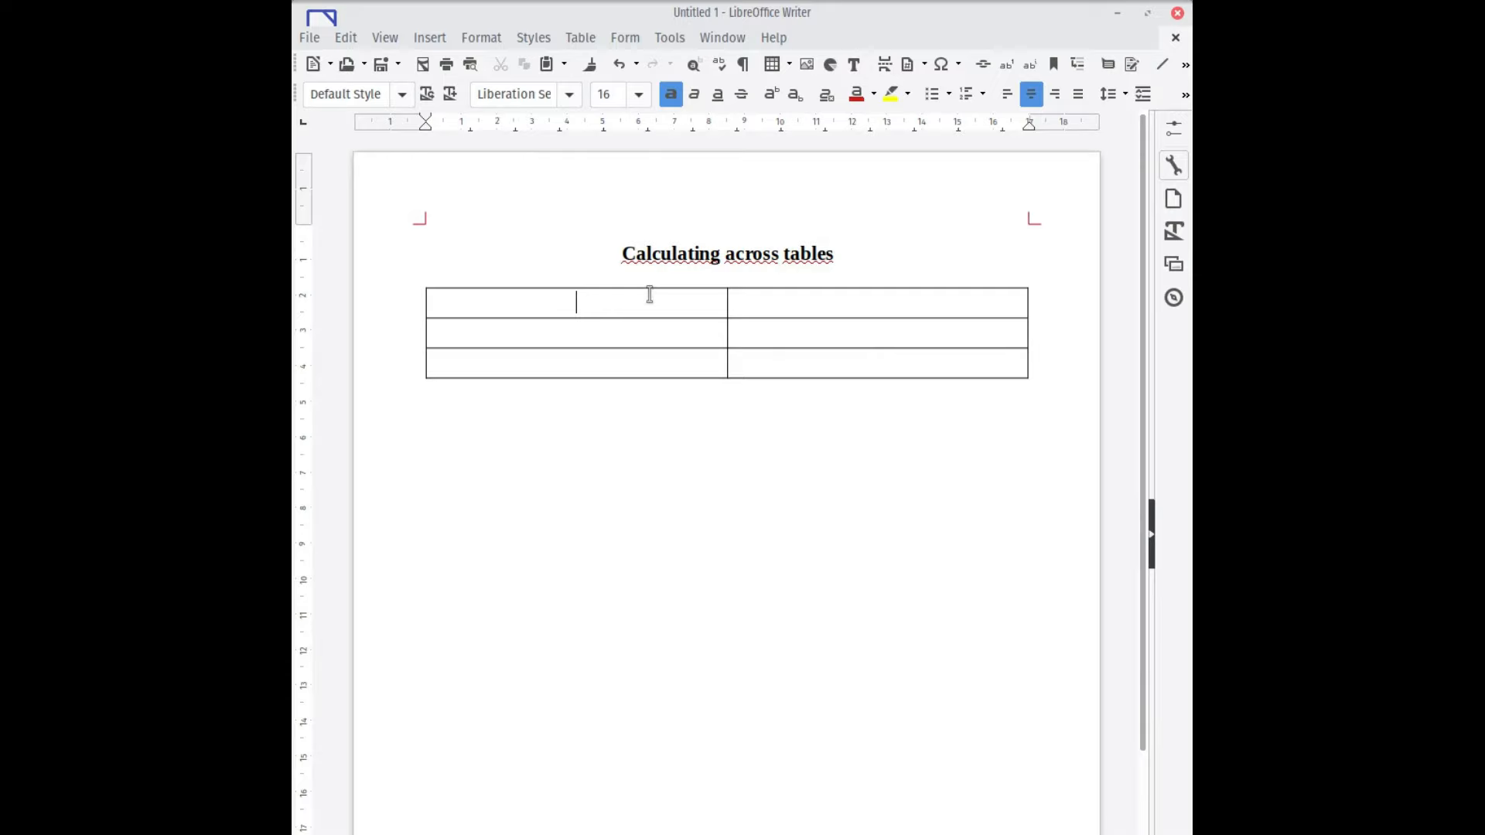
Step: Fill the table's first column with Animals, Dogs and Cats
text(Animals)
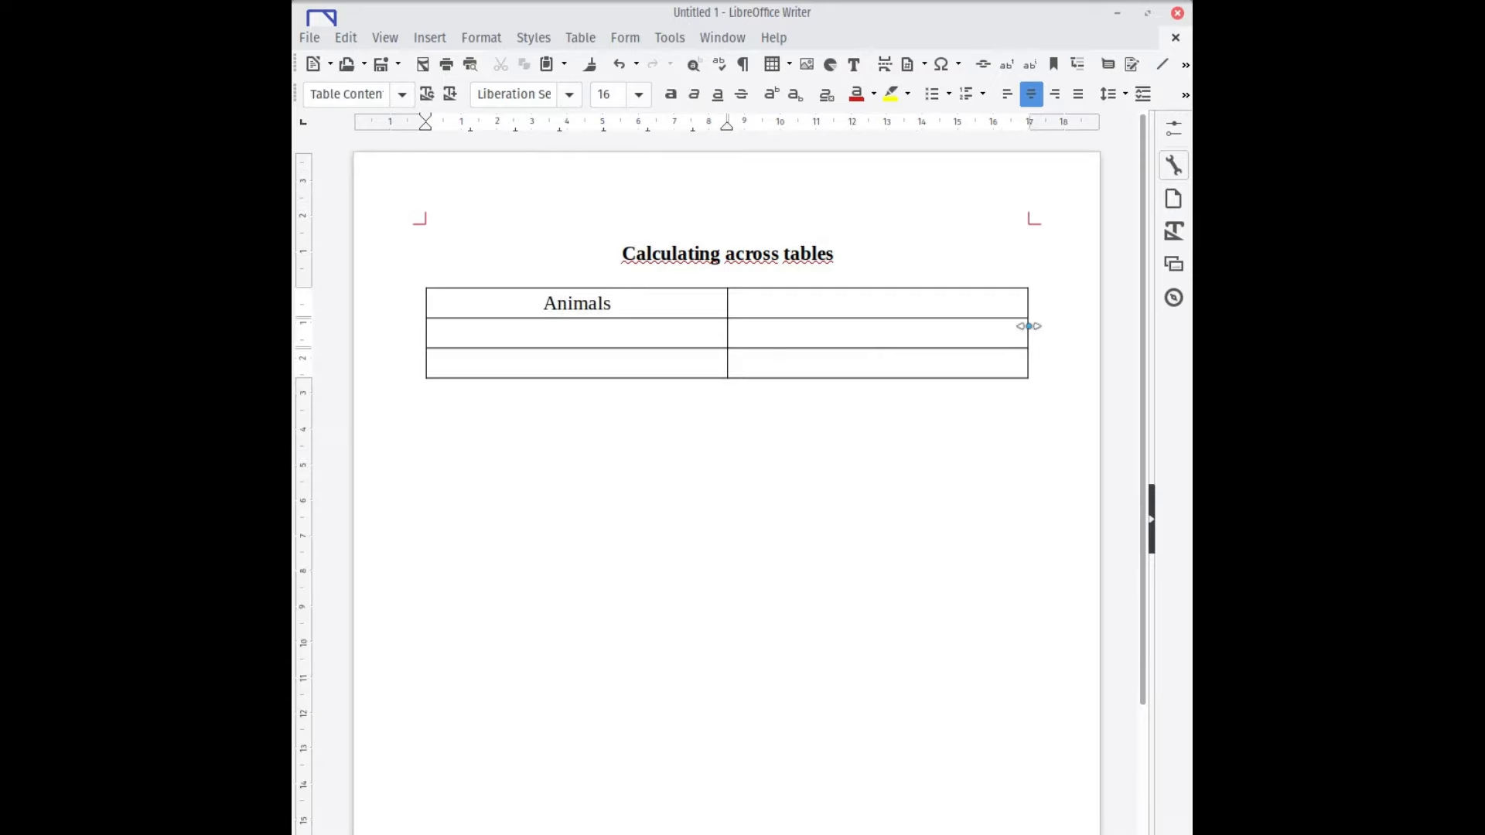
key(Down)
text(Dogs Cats)
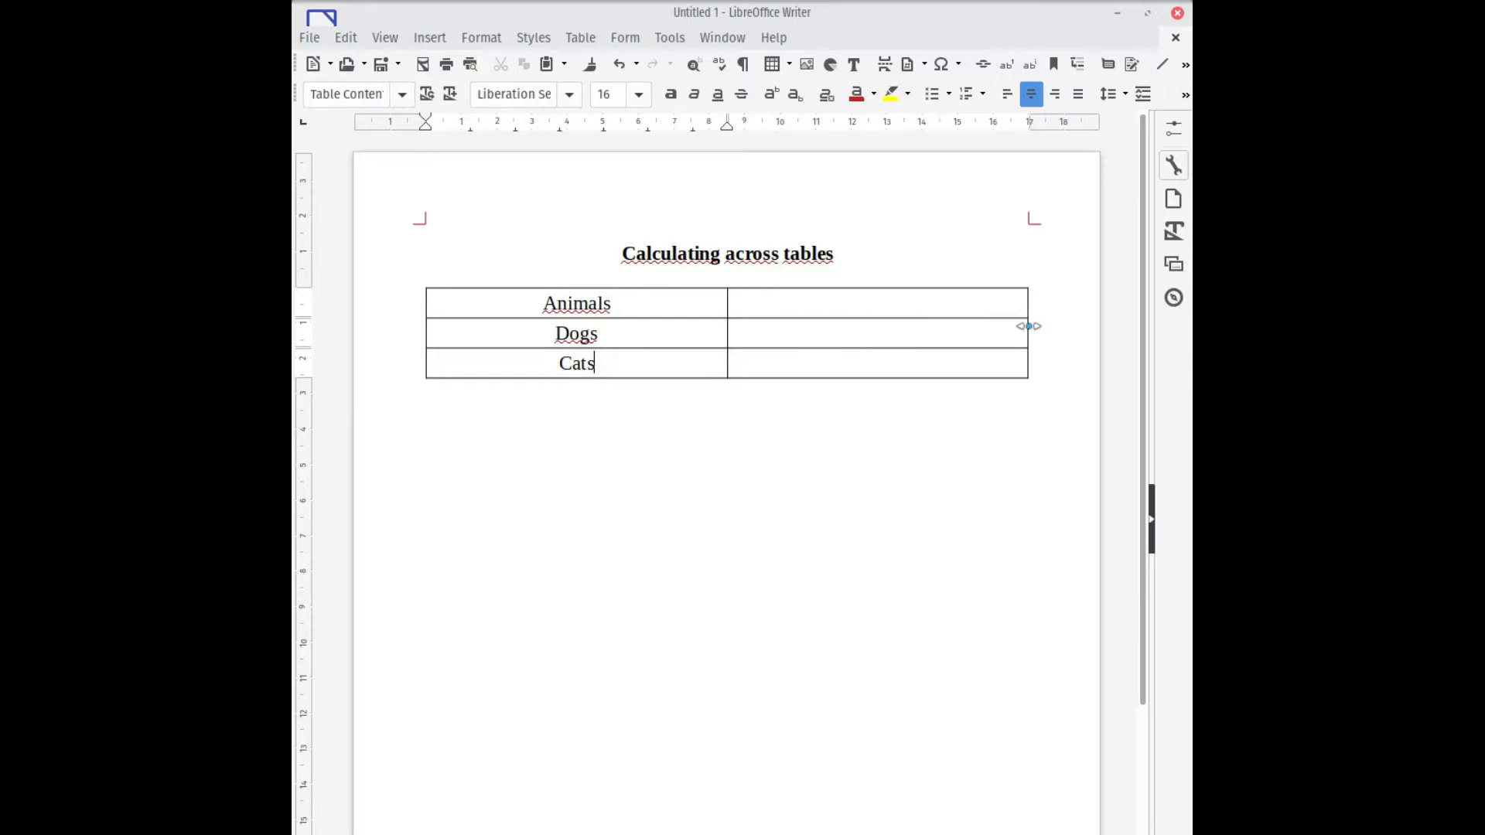
Step: Fill the second column with the heading Number, 300 for Dogs and 100 for Cats
click(915, 297)
text(N)
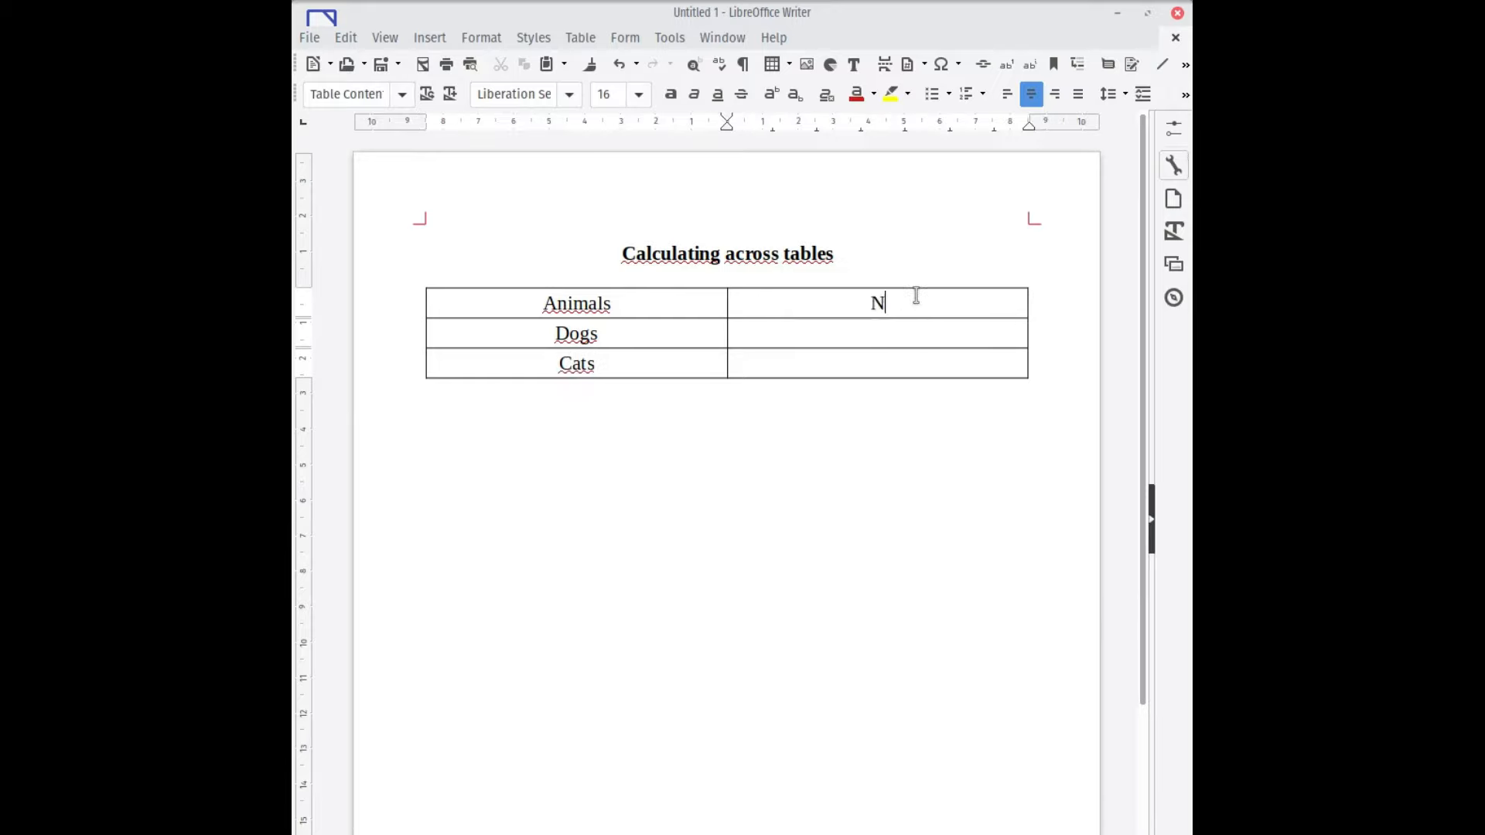
text(umber of)
key(BackSpace)
key(BackSpace)
key(BackSpace)
key(BackSpace)
click(931, 332)
text(300)
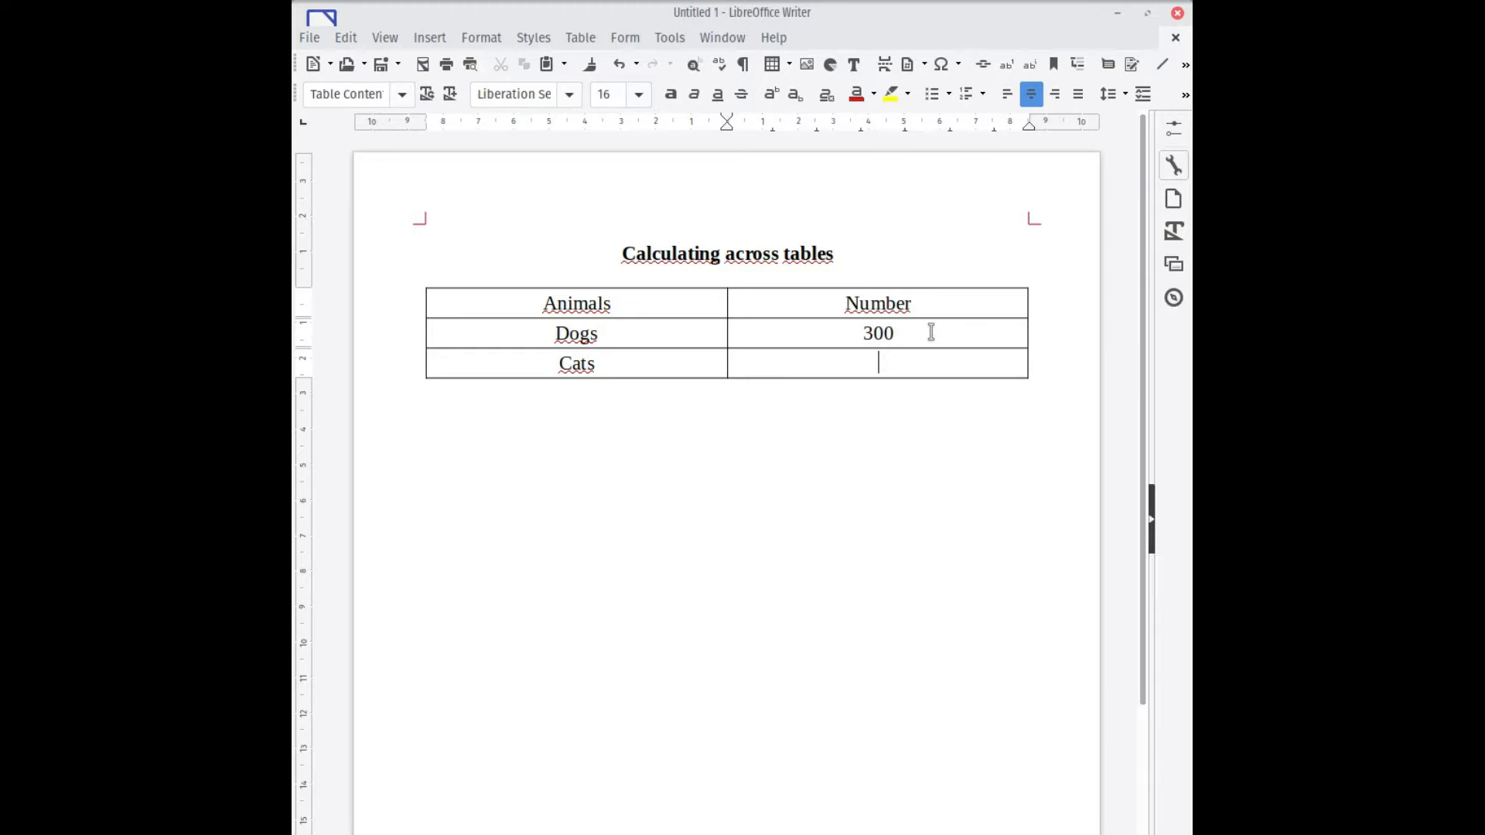
key(Down)
text(100)
Step: Add a row at the end of the Animals table and label it Total
key(Tab)
text(Total)
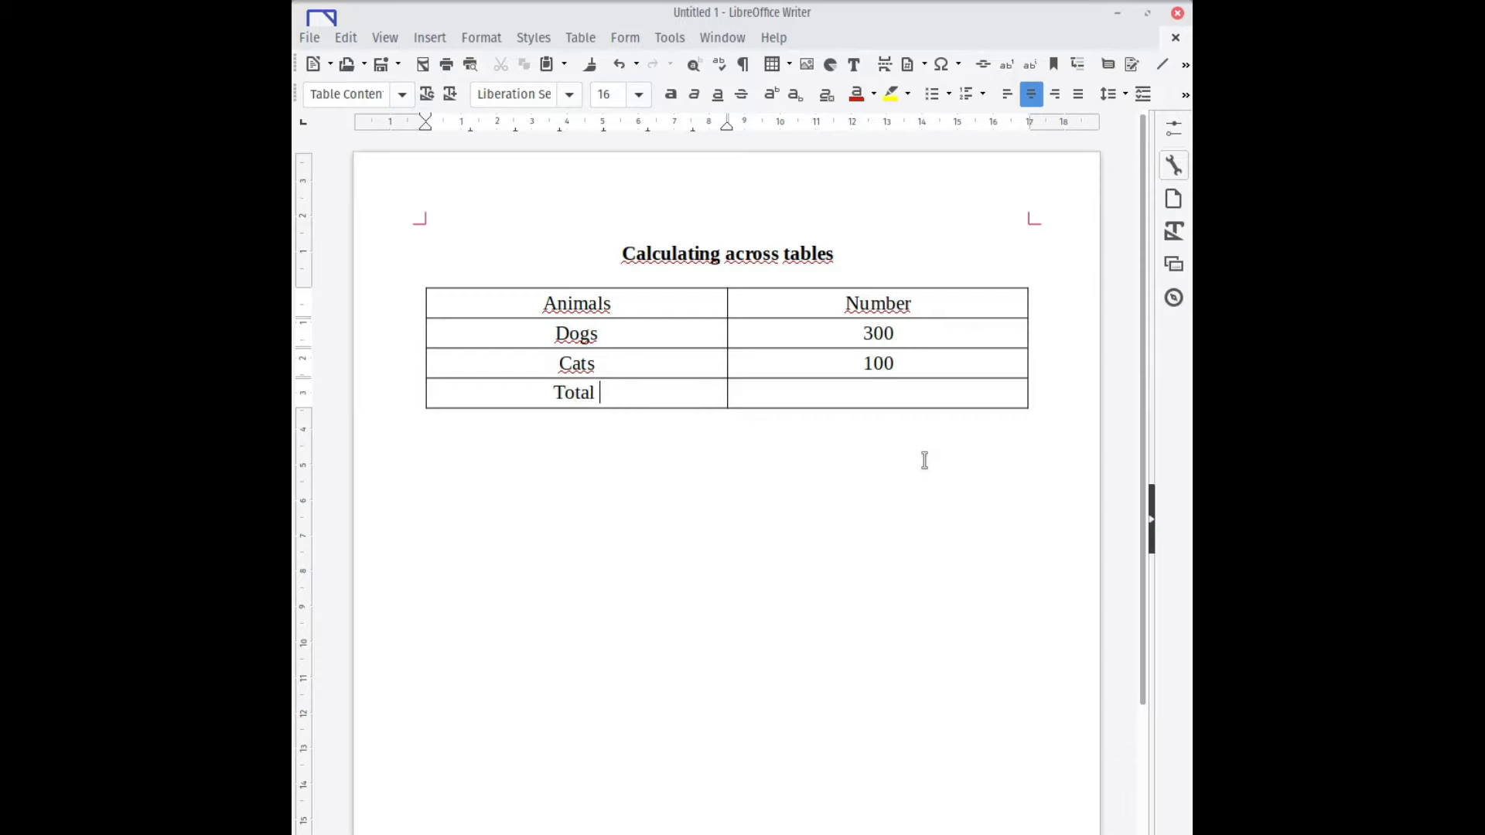
key(Tab)
Step: Make the header row and the Total label of the Animals table bold
drag(530, 304, 790, 294)
key(ctrl+b)
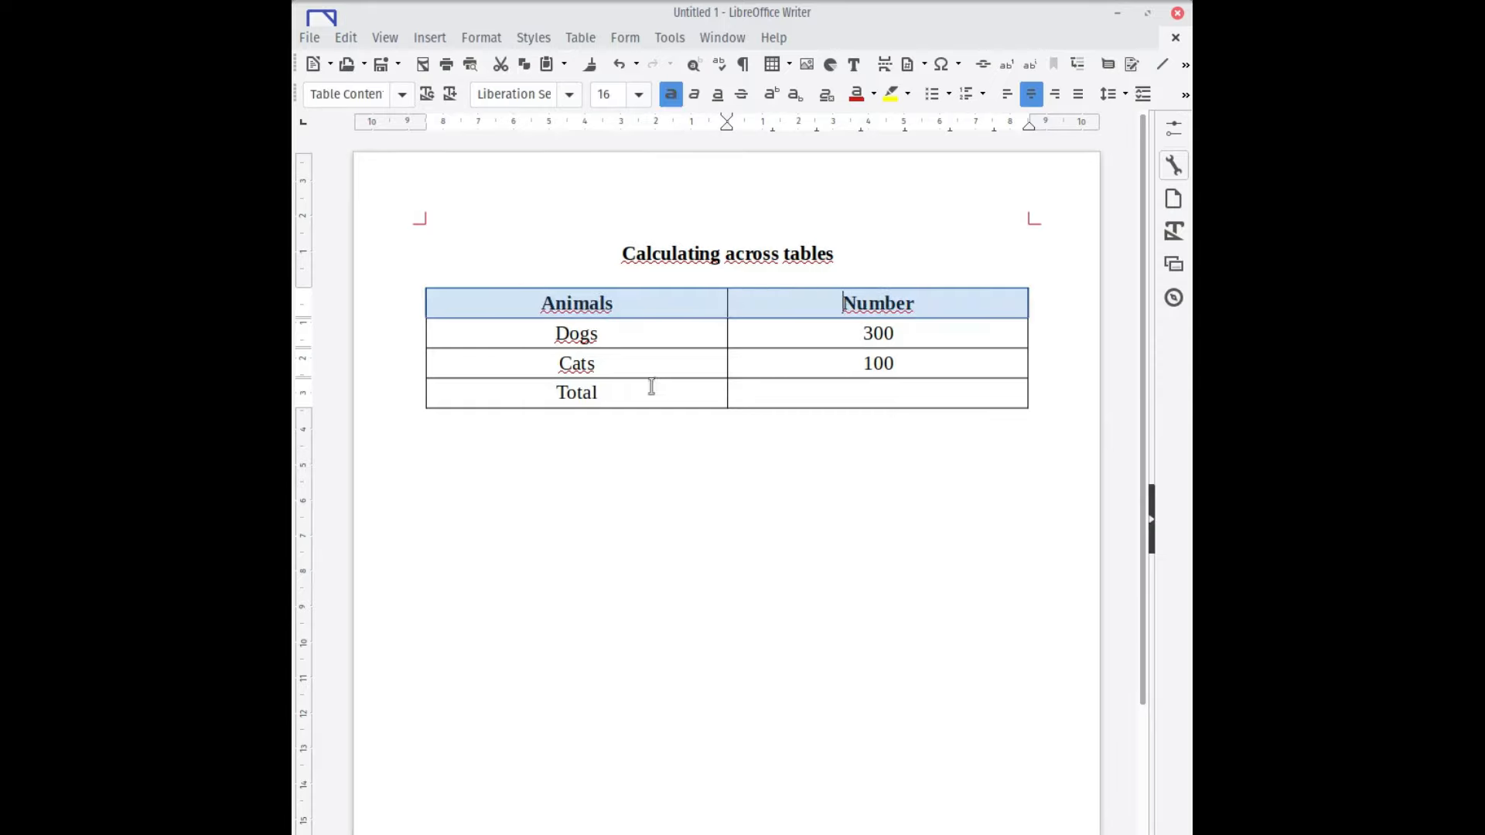
drag(599, 392, 554, 385)
key(ctrl+b)
click(606, 441)
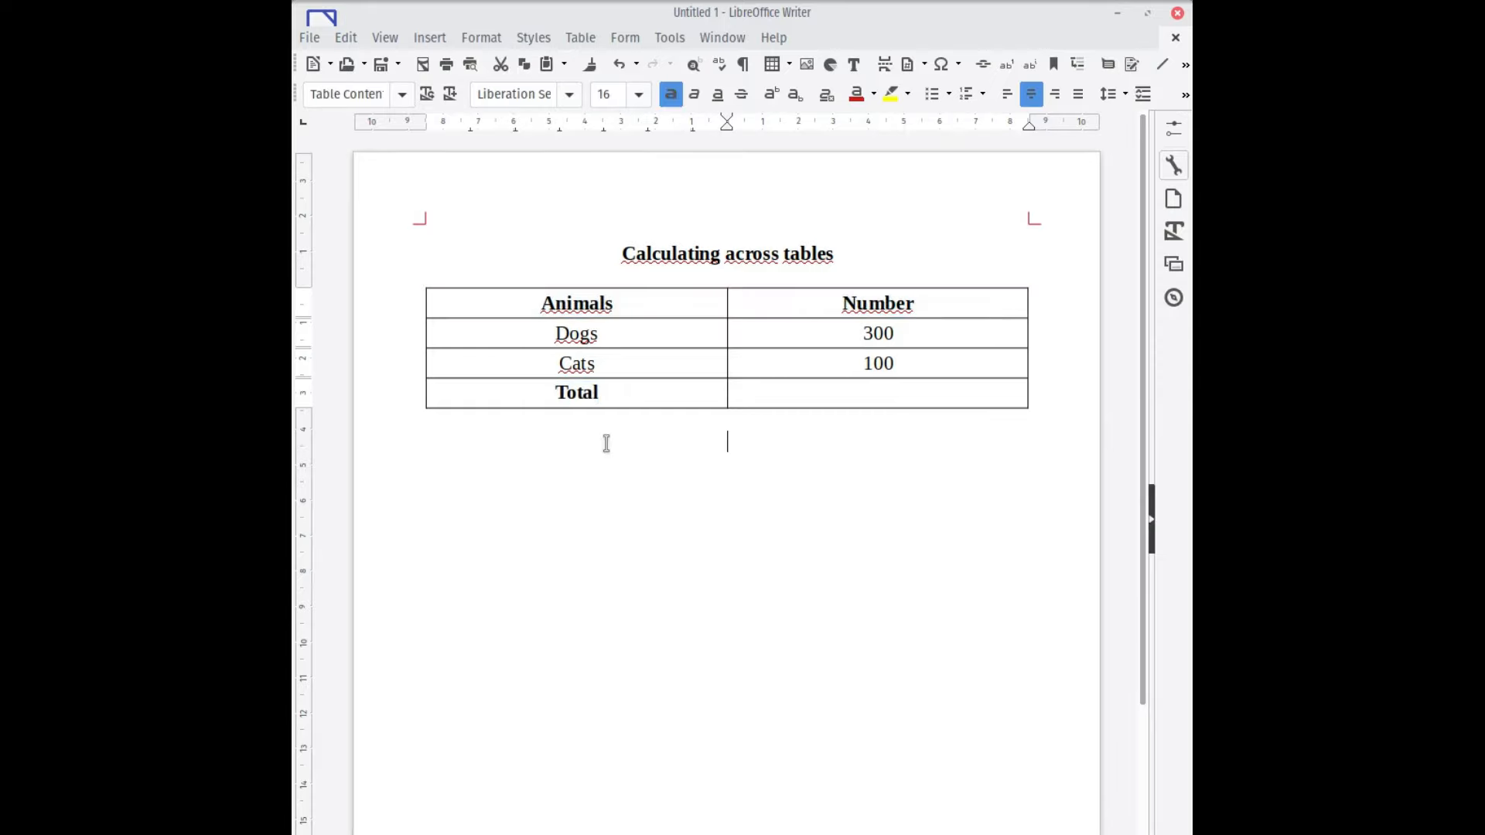
Step: Copy the whole Animals table and paste the duplicate below it
click(890, 395)
click(824, 438)
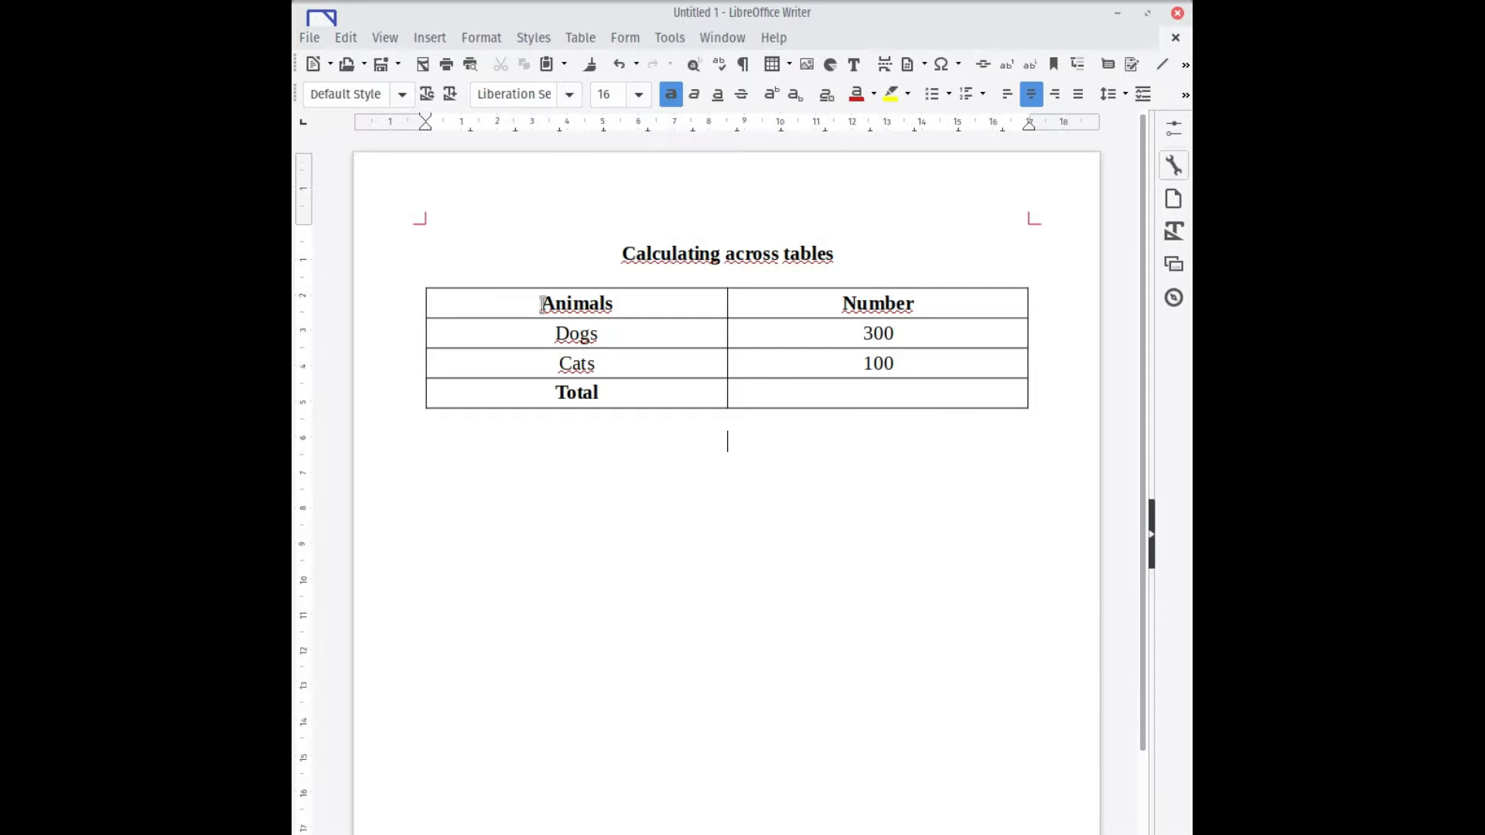
drag(526, 296, 773, 391)
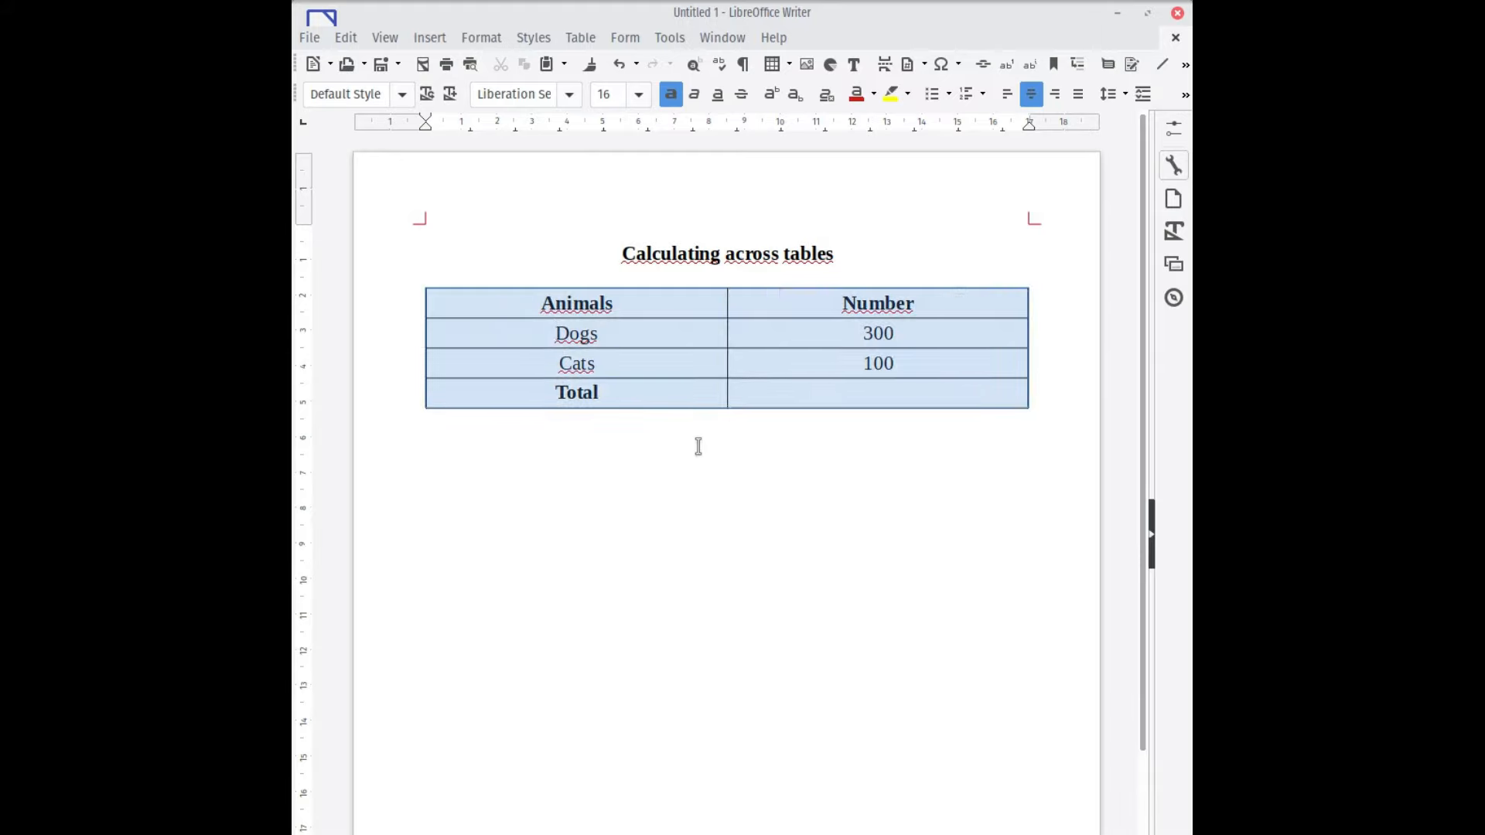
click(673, 457)
key(ctrl+v)
Step: Relabel the duplicated table's first column as Plants, Trees and Flowers, keeping the Total label
drag(630, 464, 541, 467)
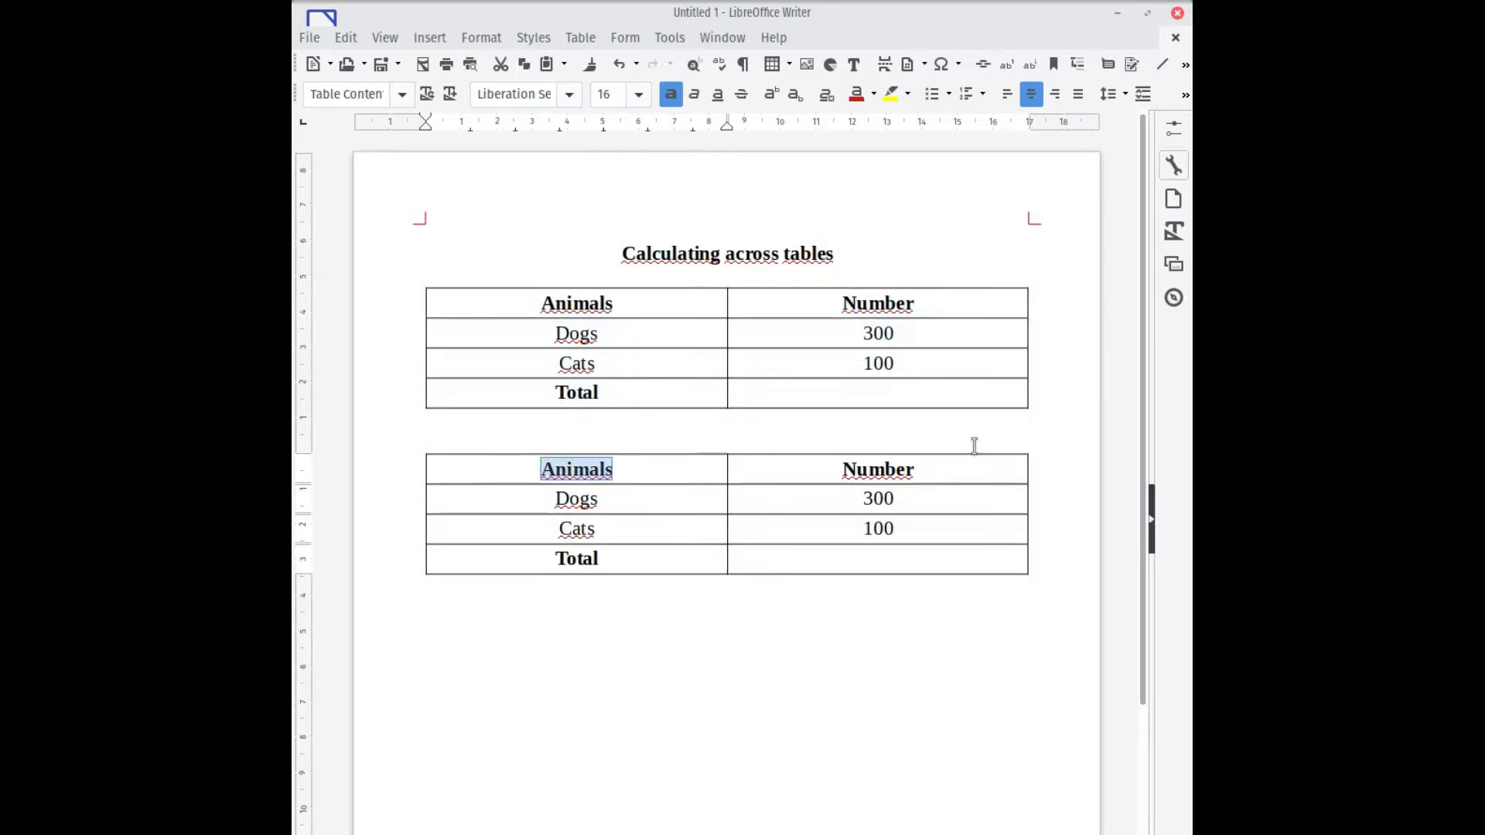
text(Plants)
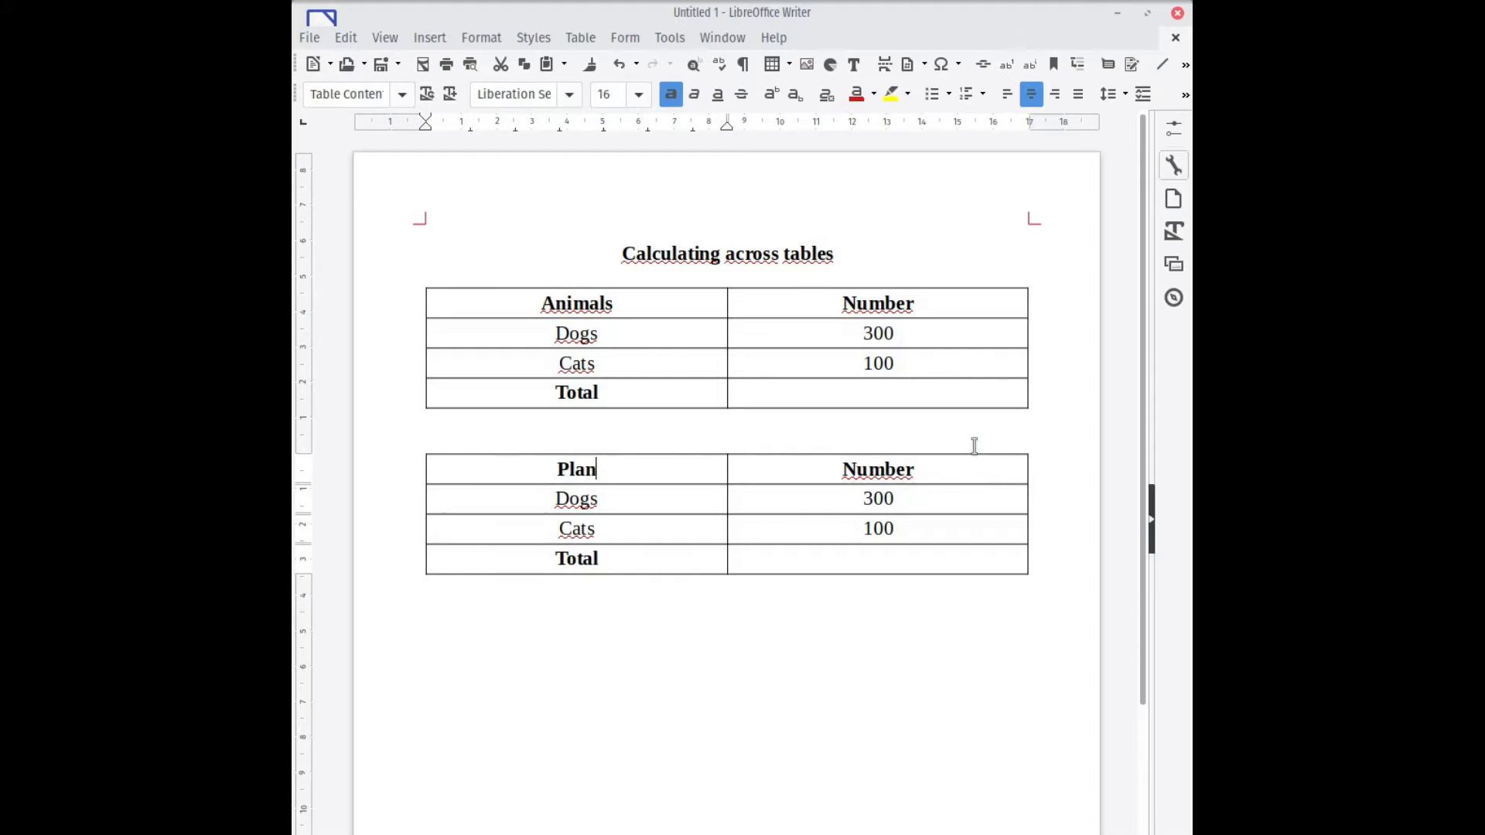
key(Down)
key(BackSpace)
key(BackSpace)
key(BackSpace)
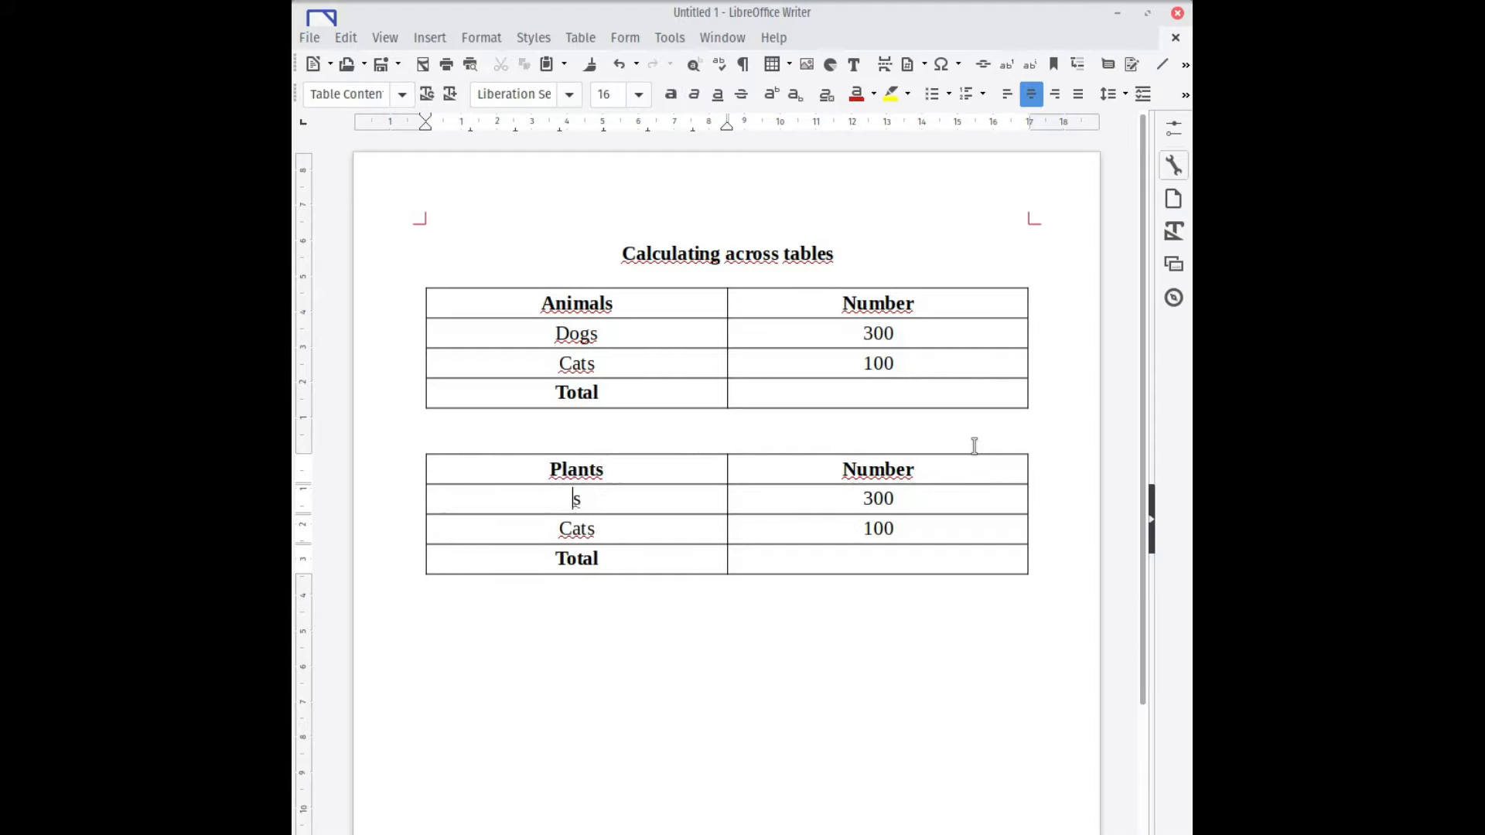
text(trees)
key(Down)
key(BackSpace)
key(BackSpace)
key(BackSpace)
key(BackSpace)
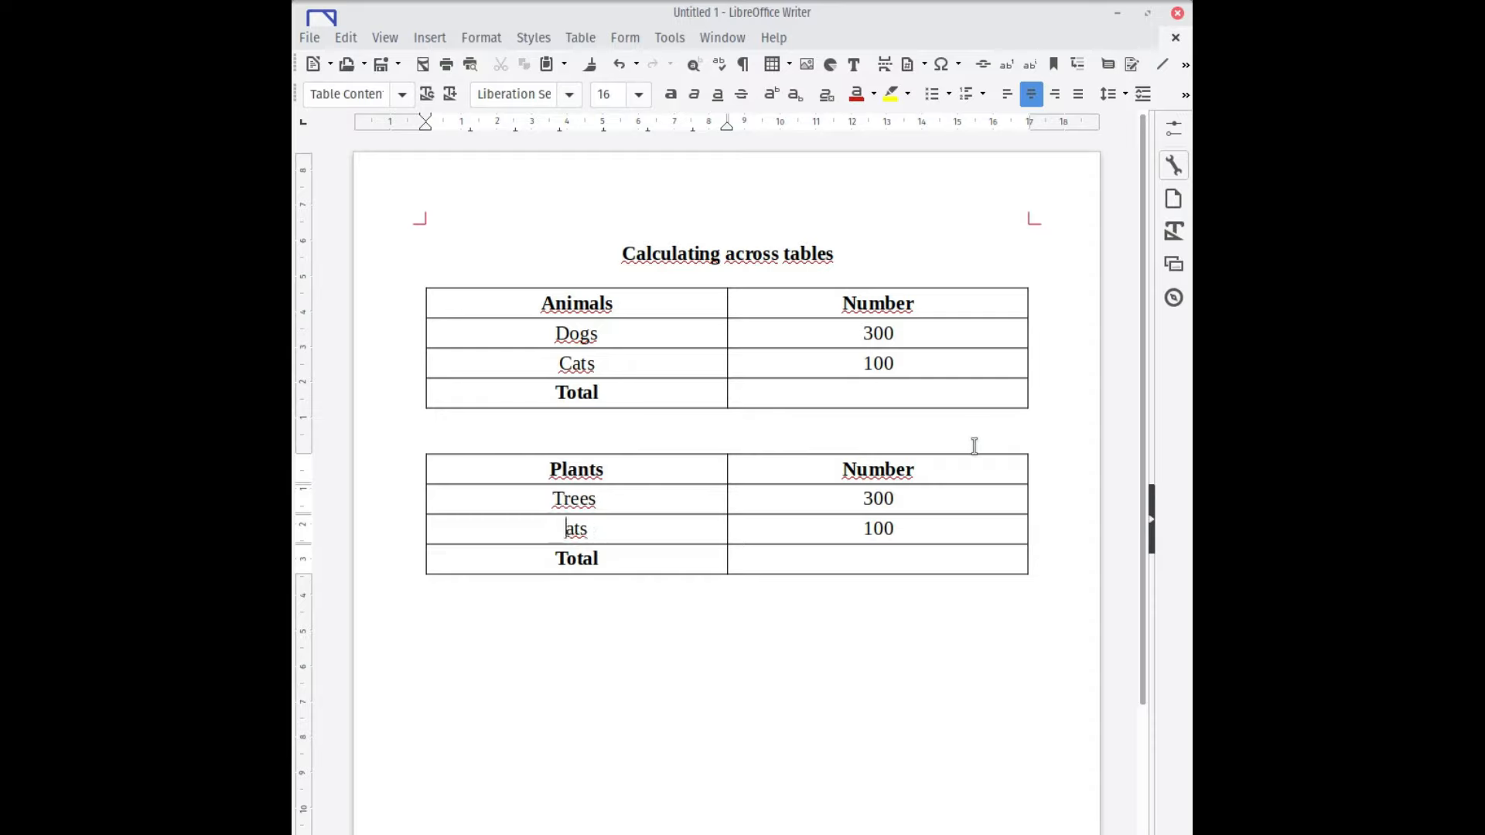
text(Flowers)
Step: Replace the numbers in the Plants table with 5 for Trees and 10 for Flowers
drag(836, 503, 875, 516)
key(Delete)
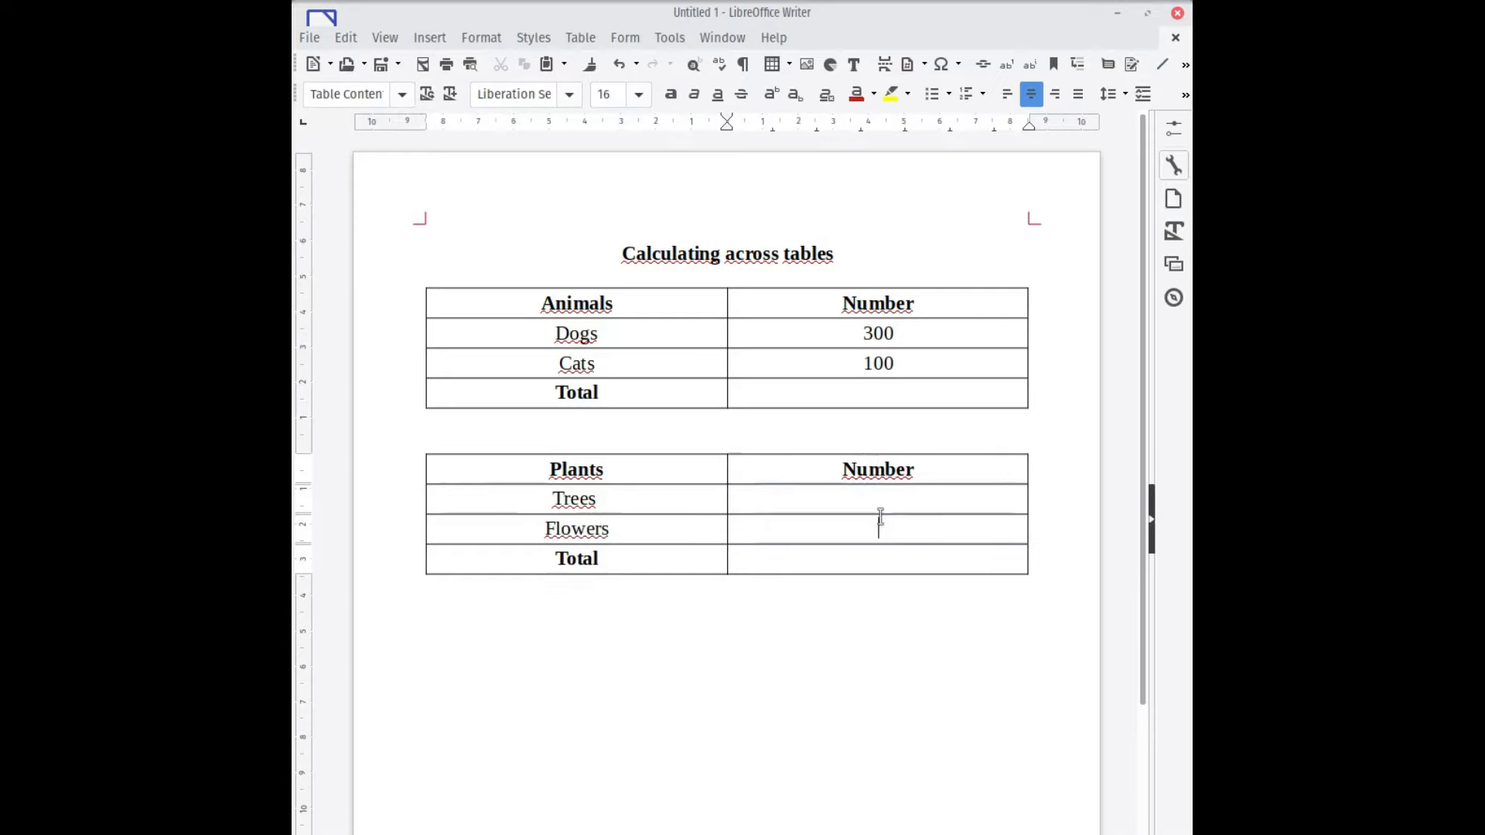
text(10)
click(683, 603)
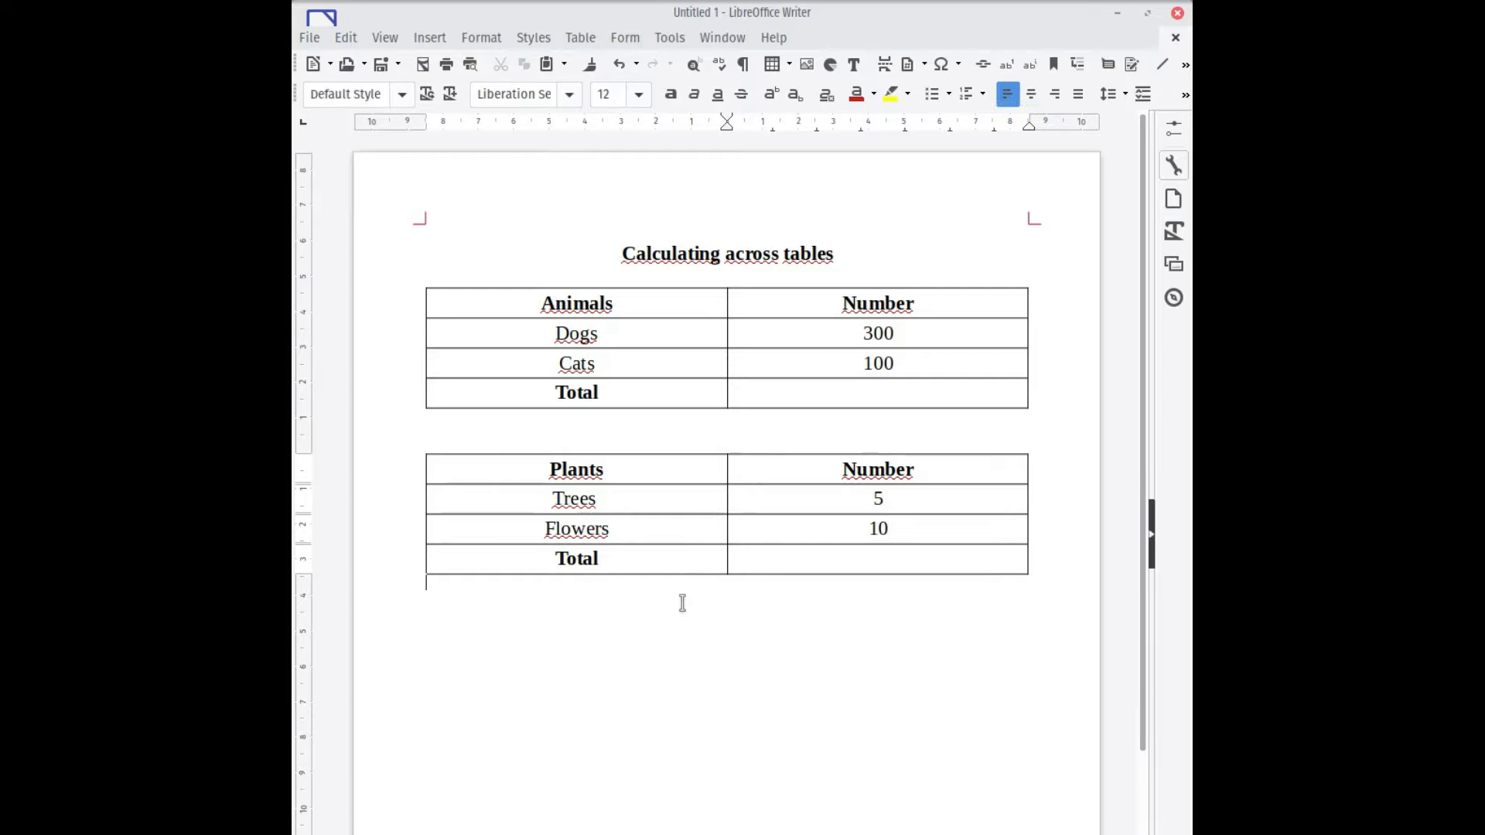
Step: Insert a two-column, three-row table below the Plants table and enter Categories in its first cell
click(774, 65)
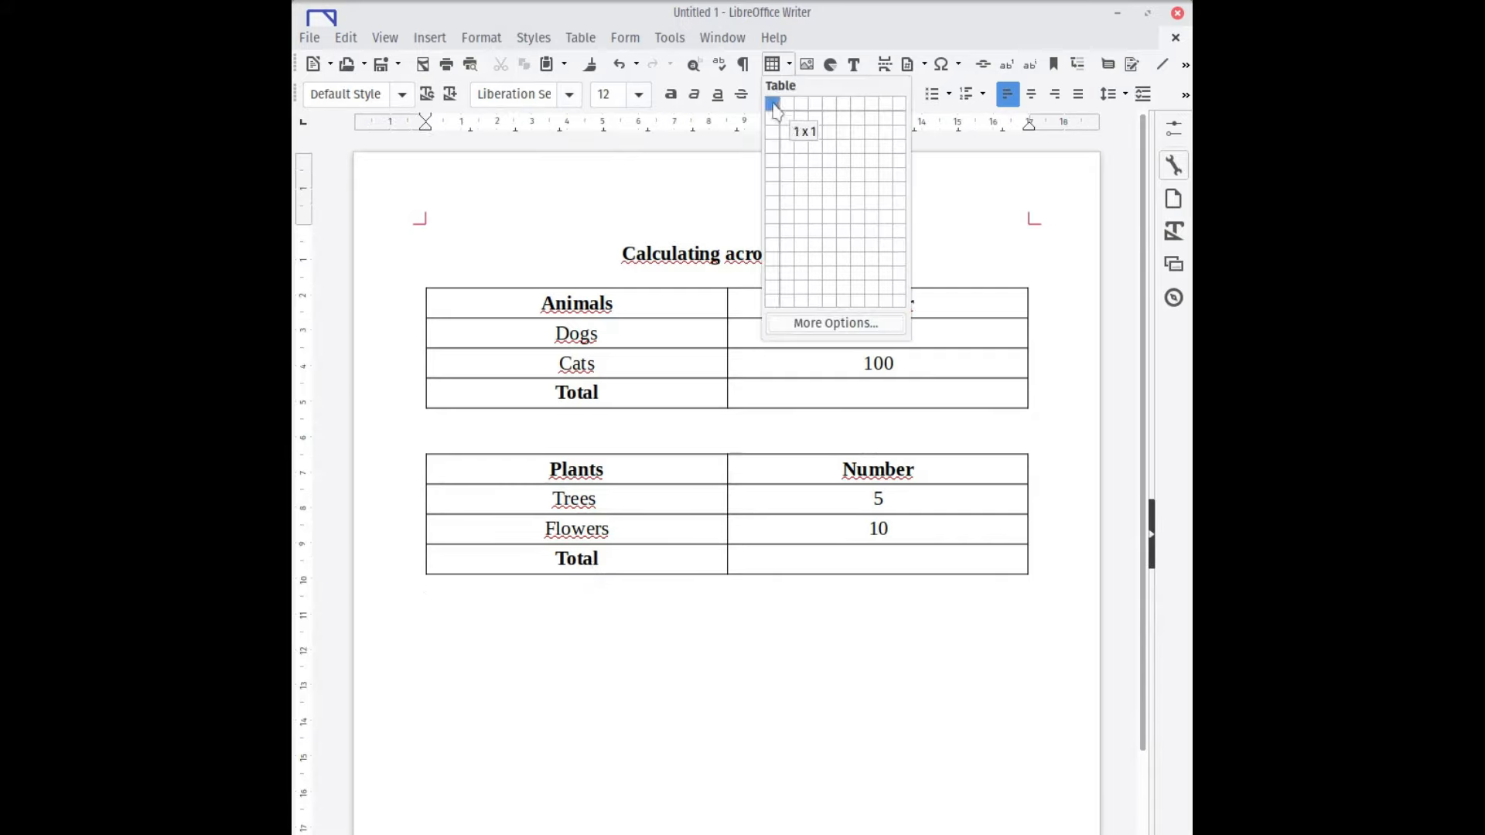
click(786, 137)
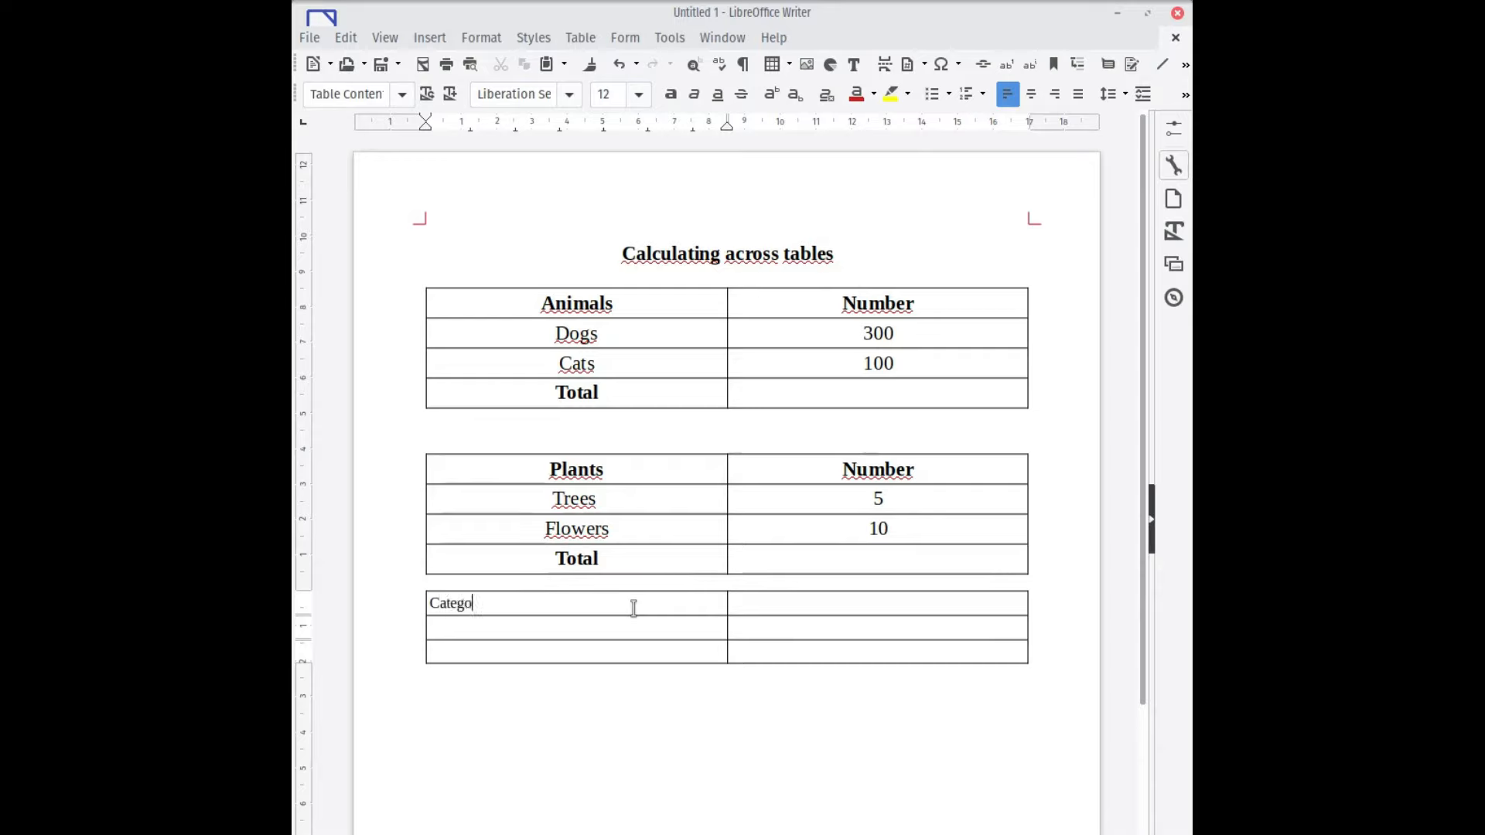
click(544, 623)
Step: Clone the formatting of the Plants heading onto the Categories heading and centre it
drag(615, 480, 524, 467)
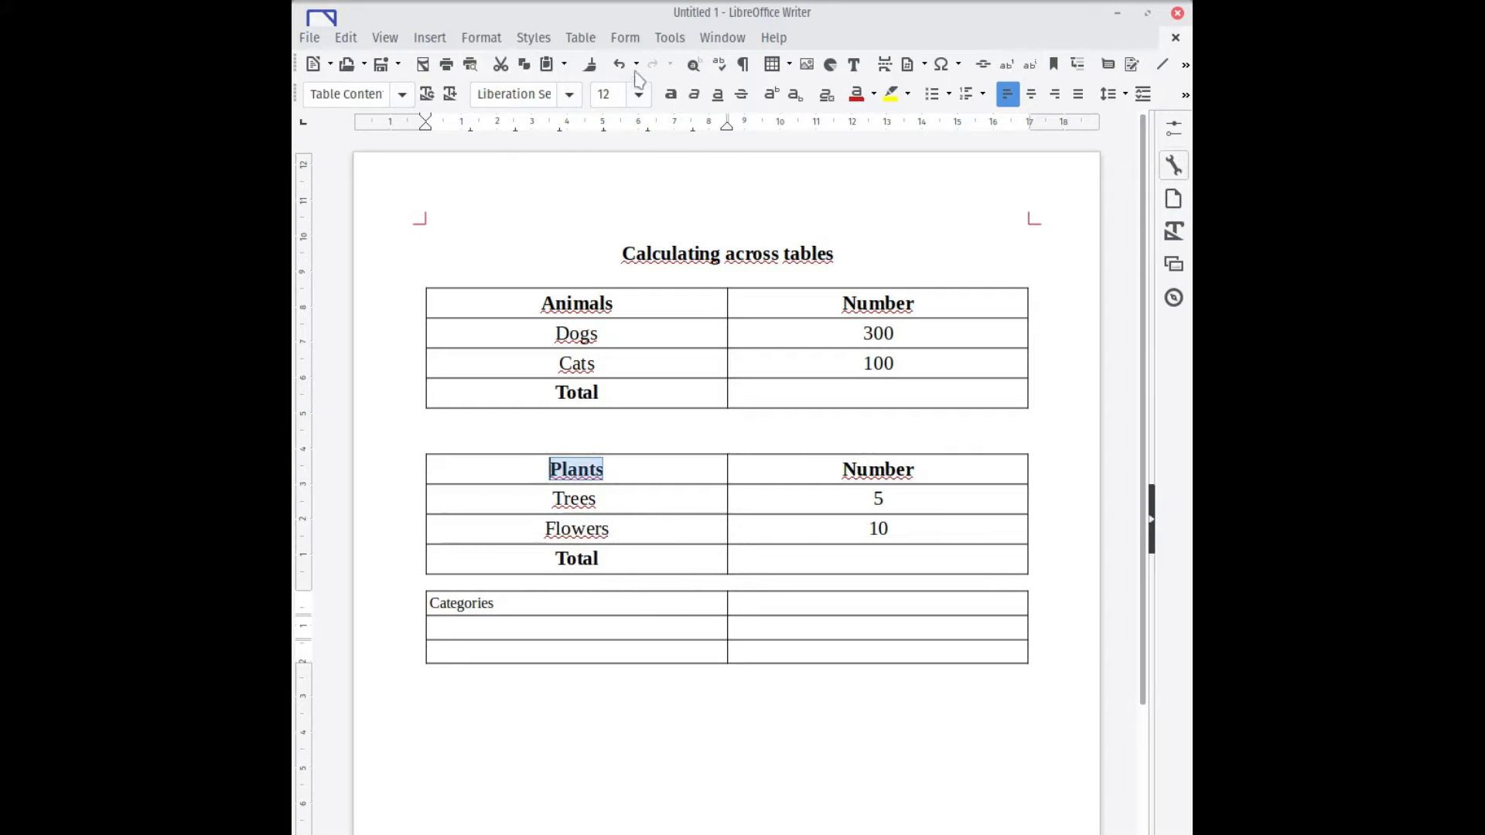
click(591, 64)
drag(514, 604, 766, 604)
click(603, 608)
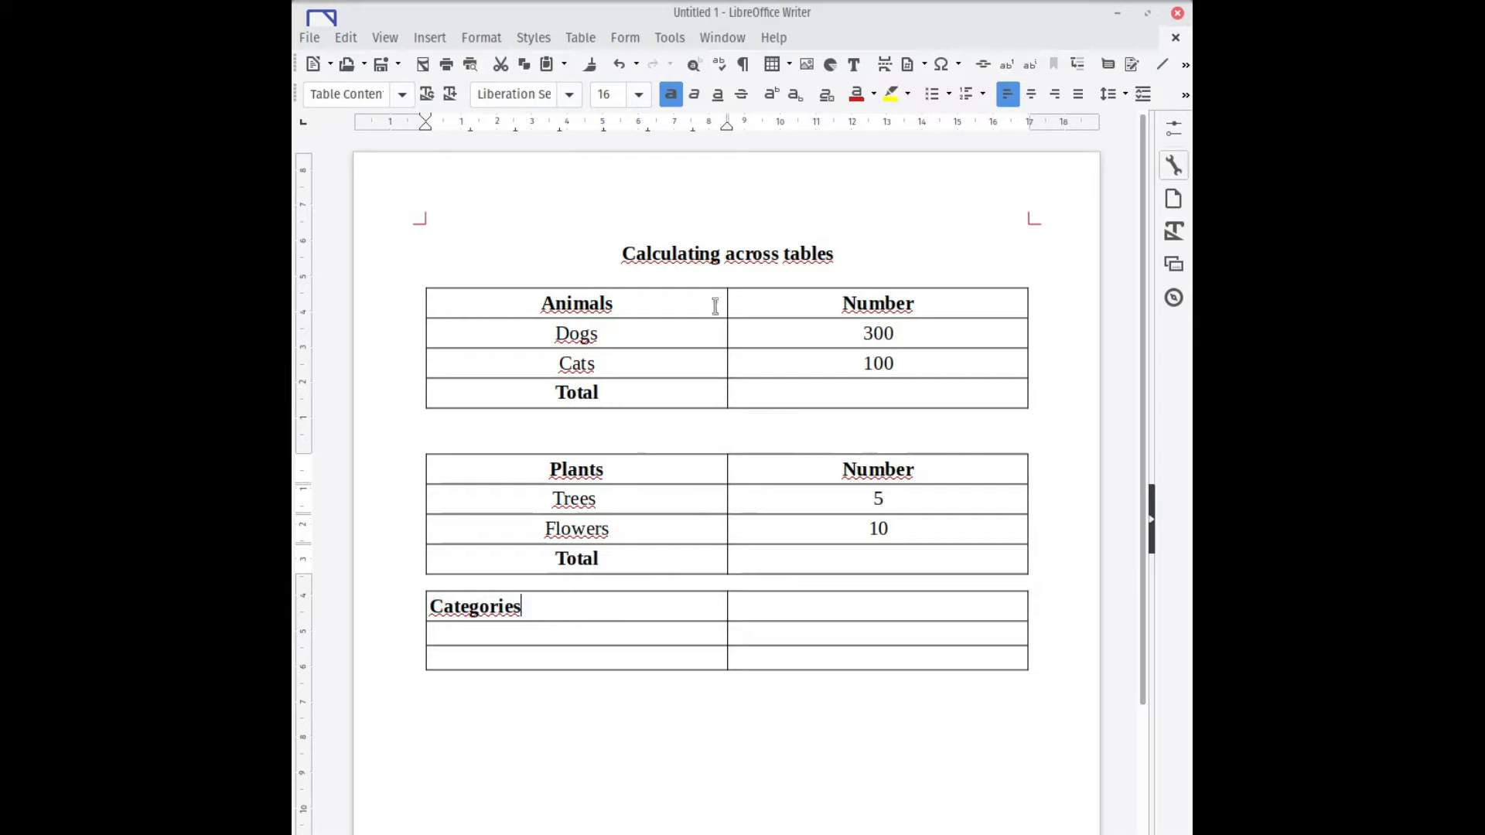
click(1031, 94)
Step: Enter Animals and Plants in the two rows beneath the Categories heading, without any extra row
click(625, 639)
click(547, 499)
click(567, 637)
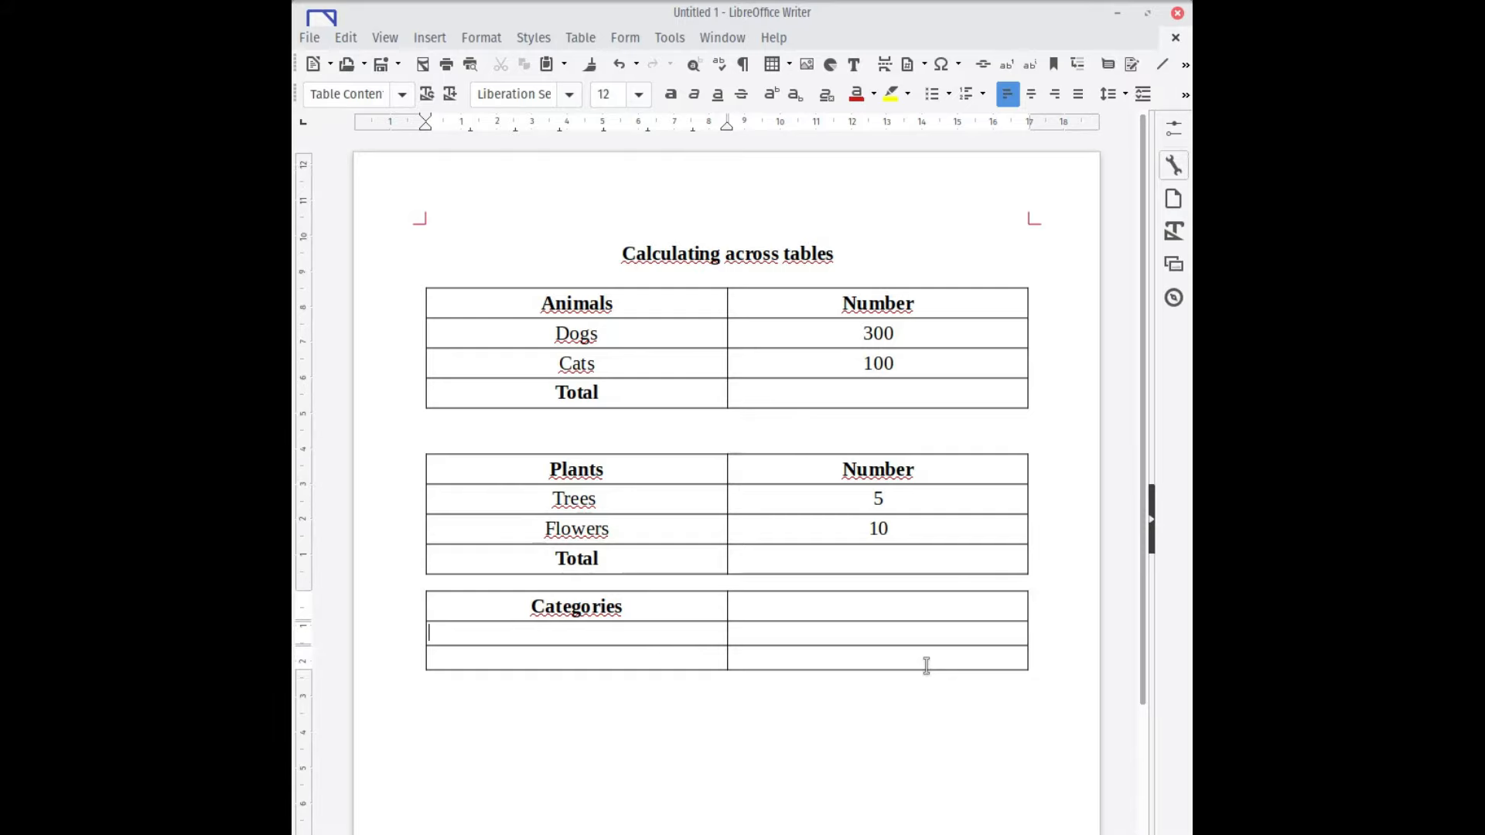
text(Anmi)
key(BackSpace)
text(Plants)
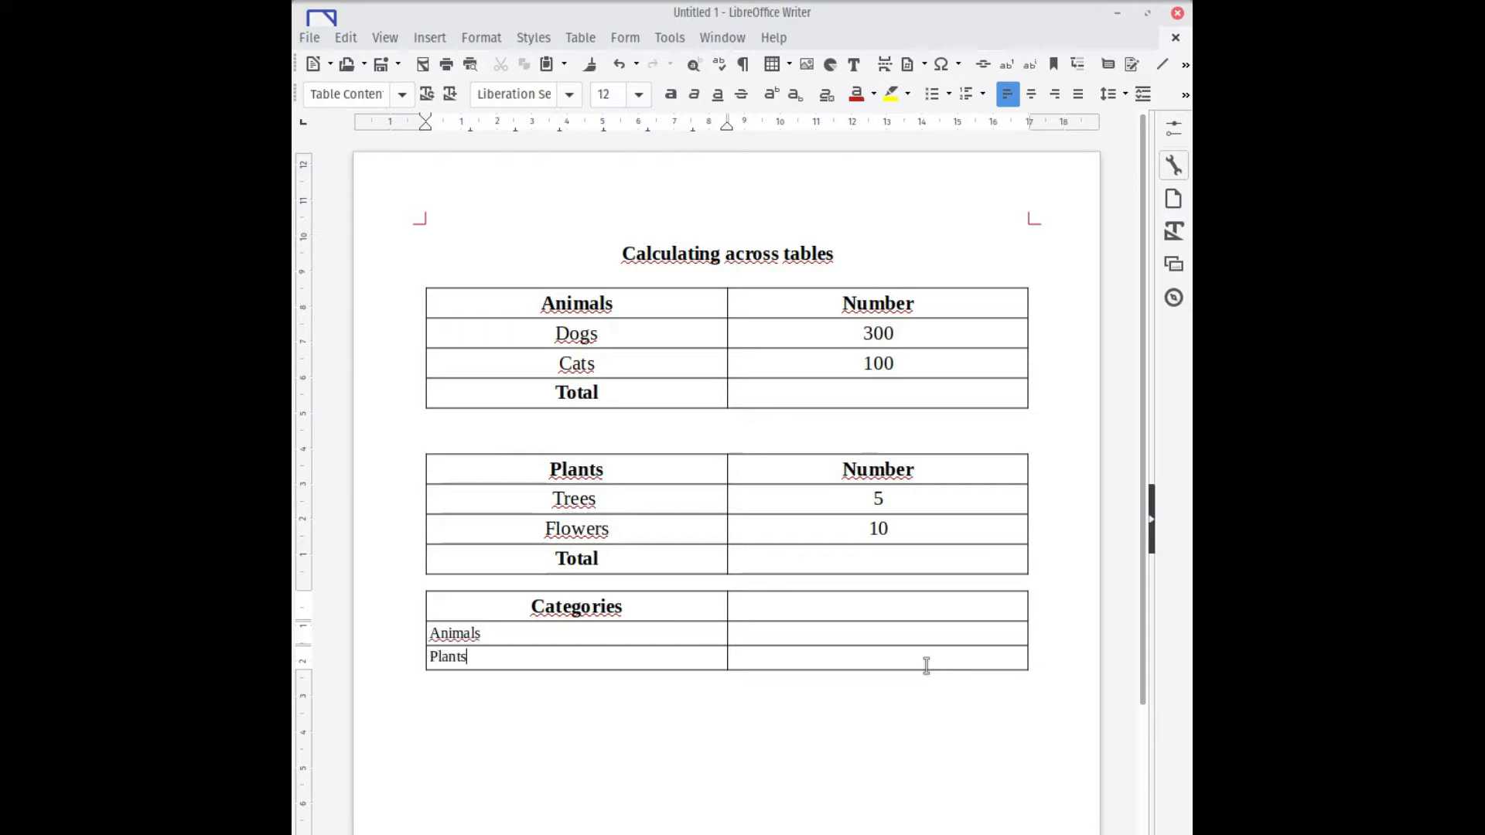
key(Tab)
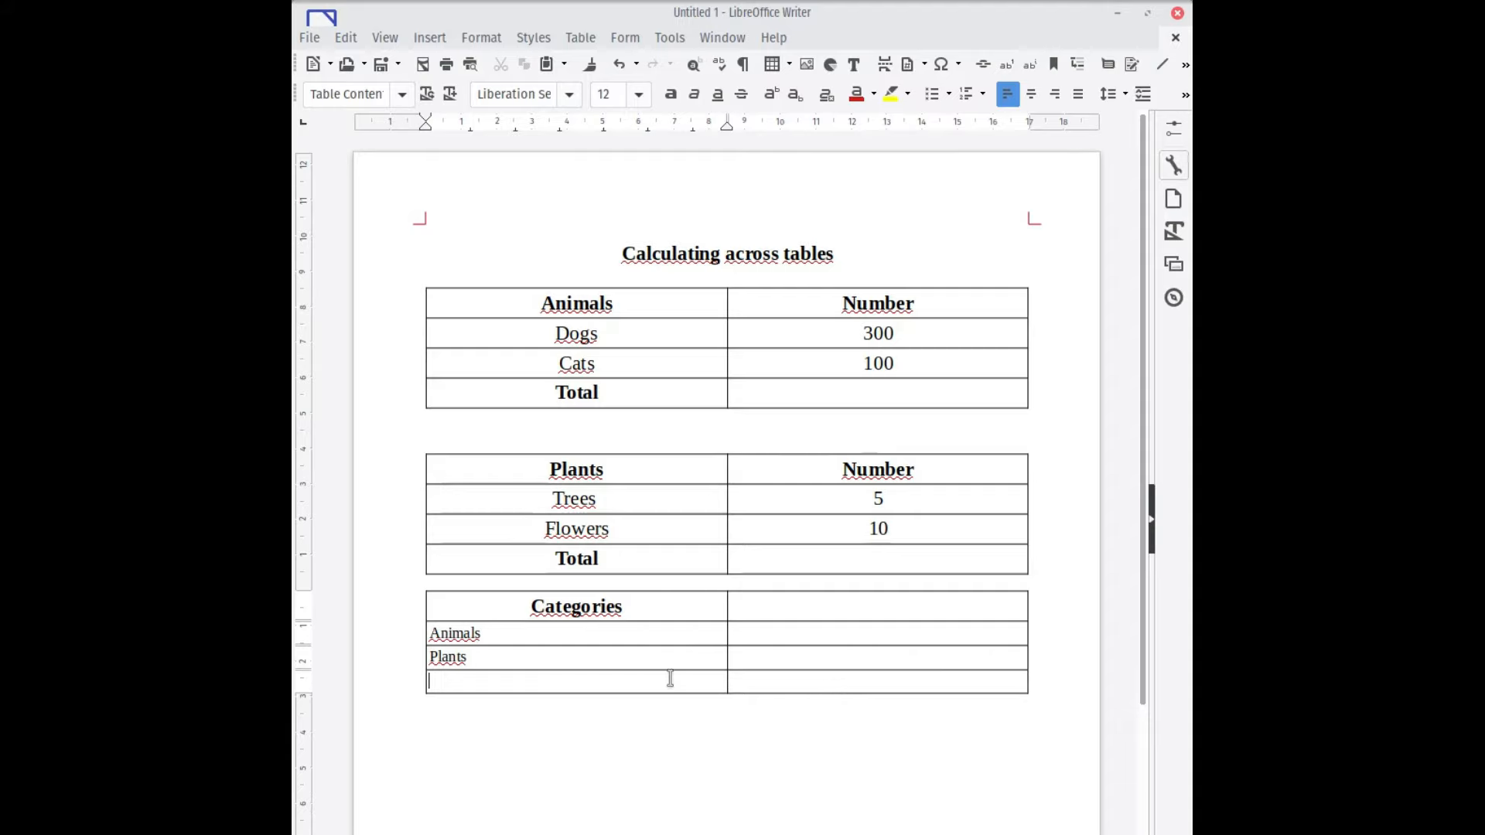
click(618, 64)
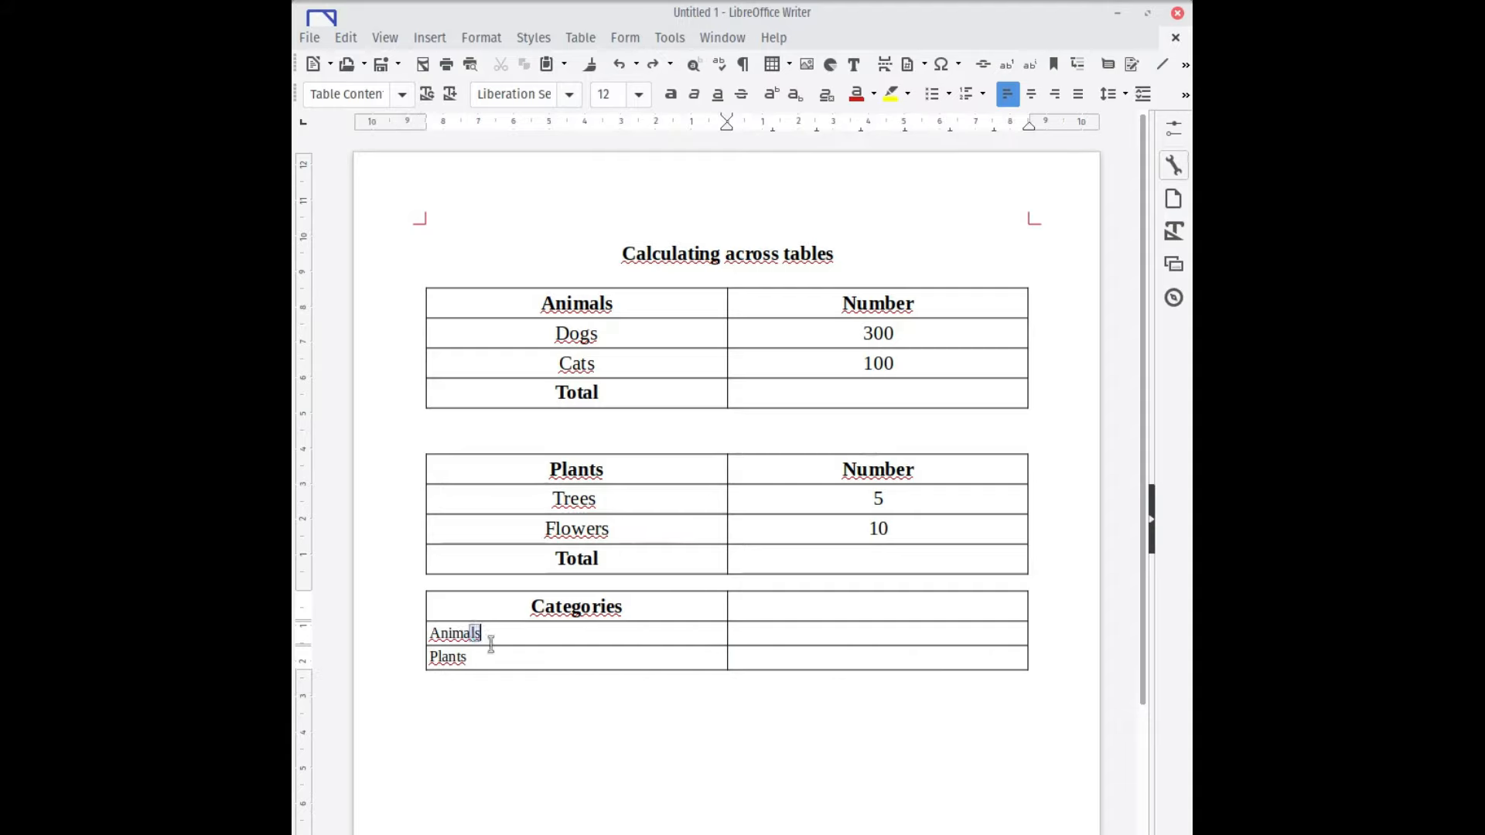
Step: Format the Animals and Plants labels in the Categories table as bold 16 pt text
drag(483, 632, 503, 660)
click(639, 94)
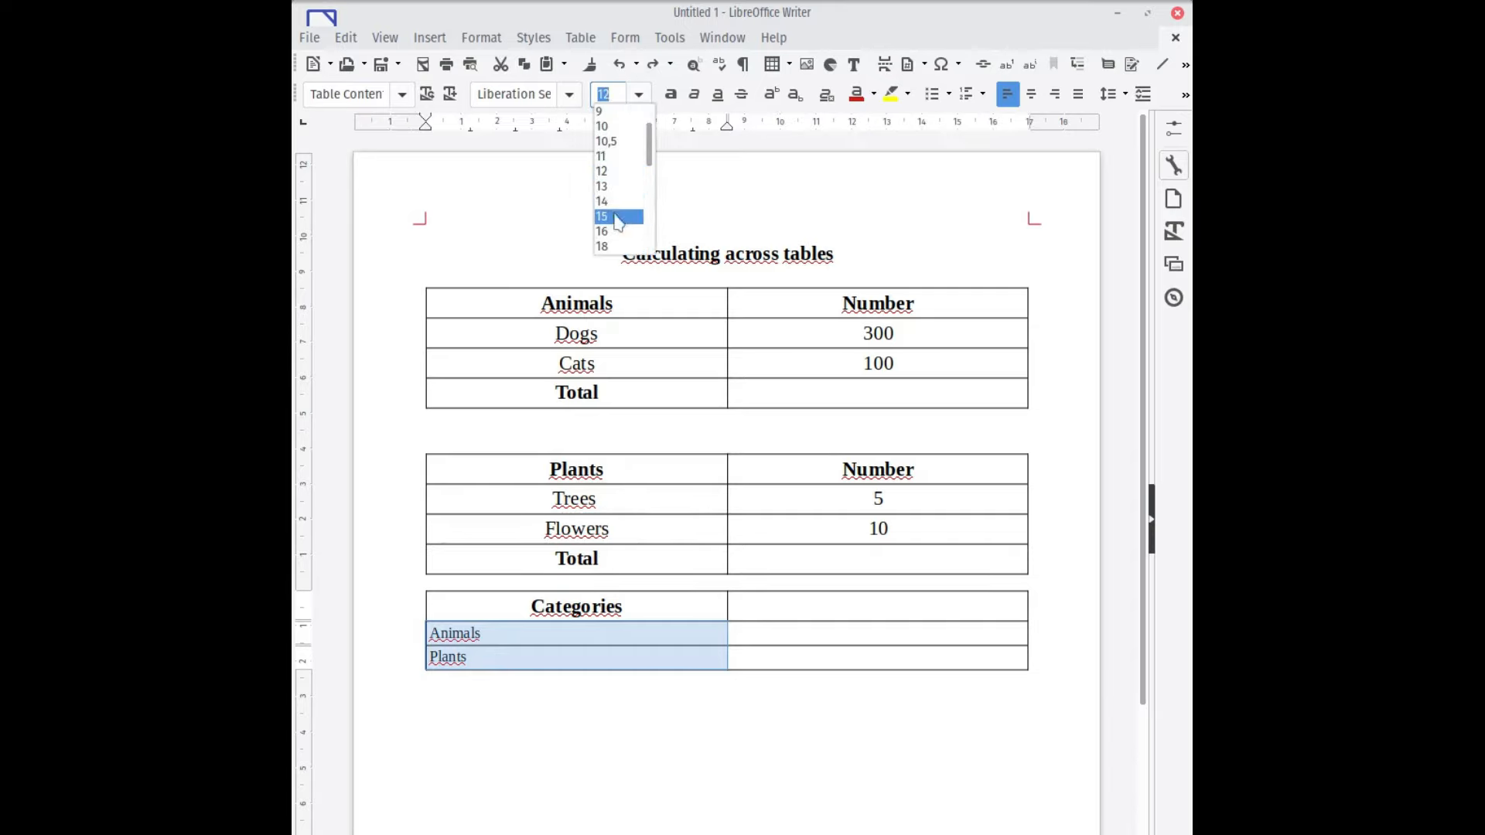
click(618, 229)
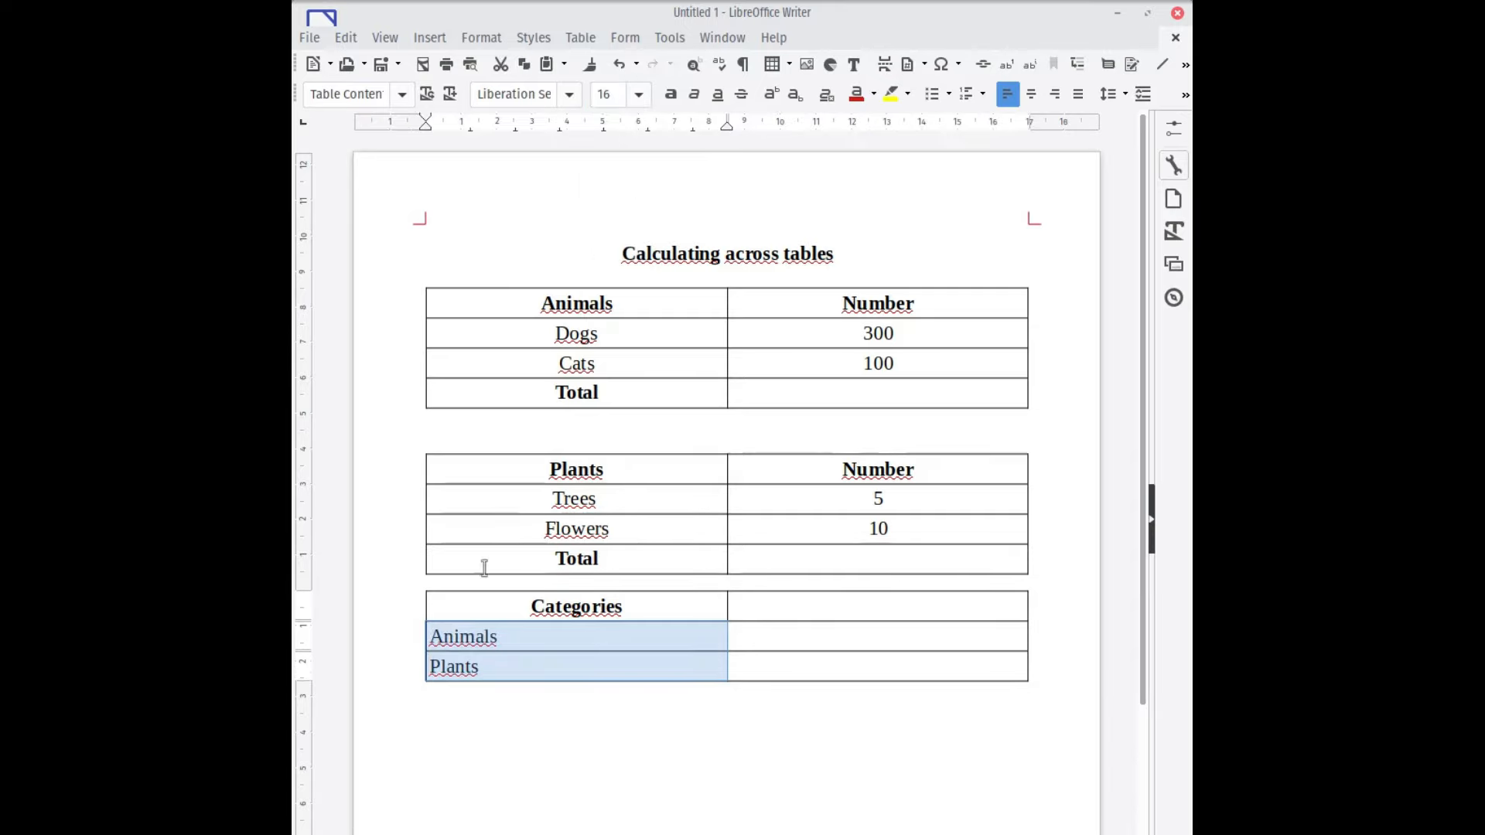
click(670, 93)
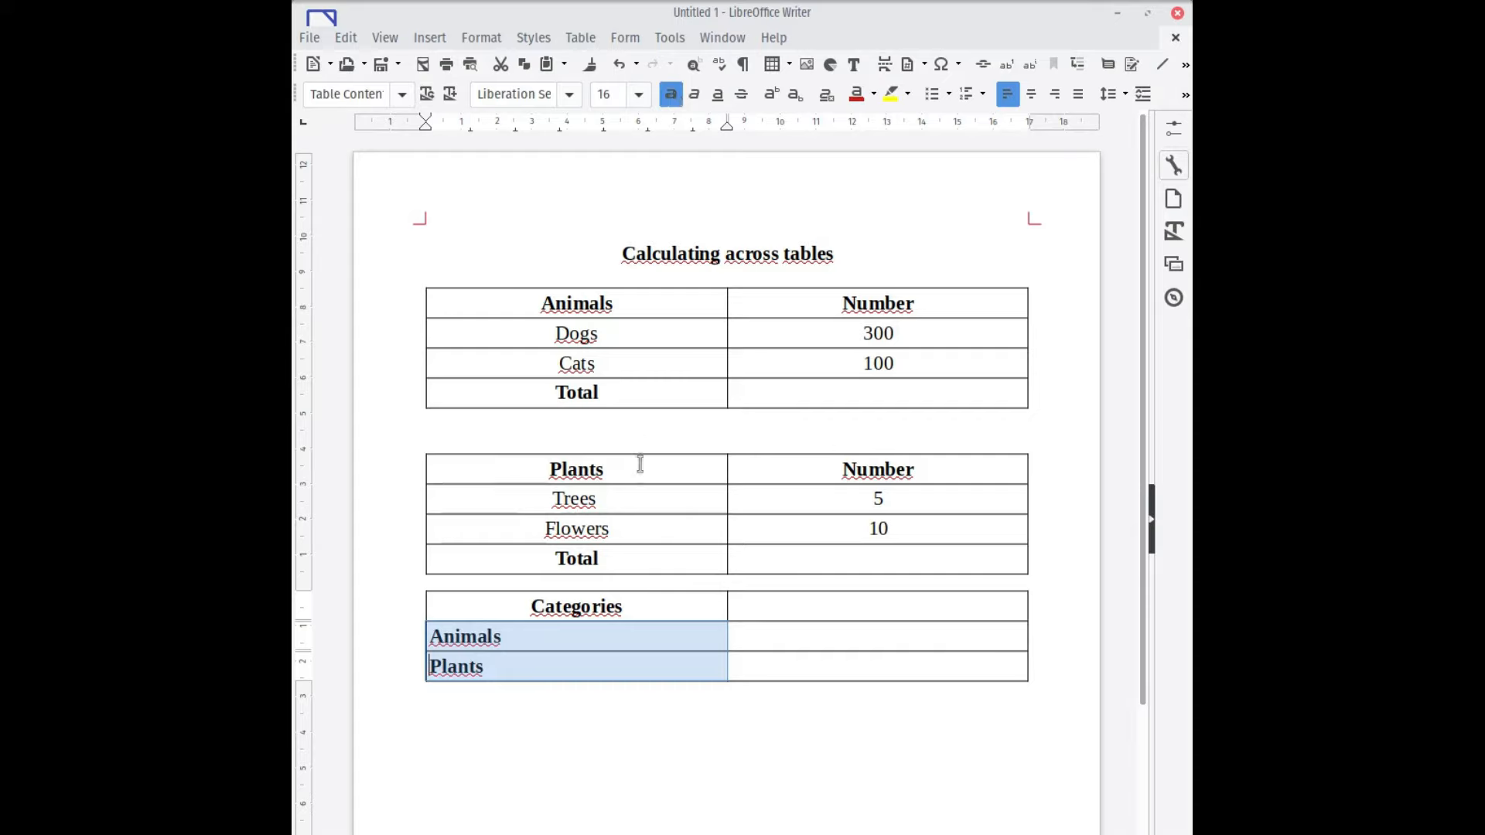
click(768, 642)
Step: Add a bold, centred 16 pt Number heading to the second column of the Categories table
click(784, 609)
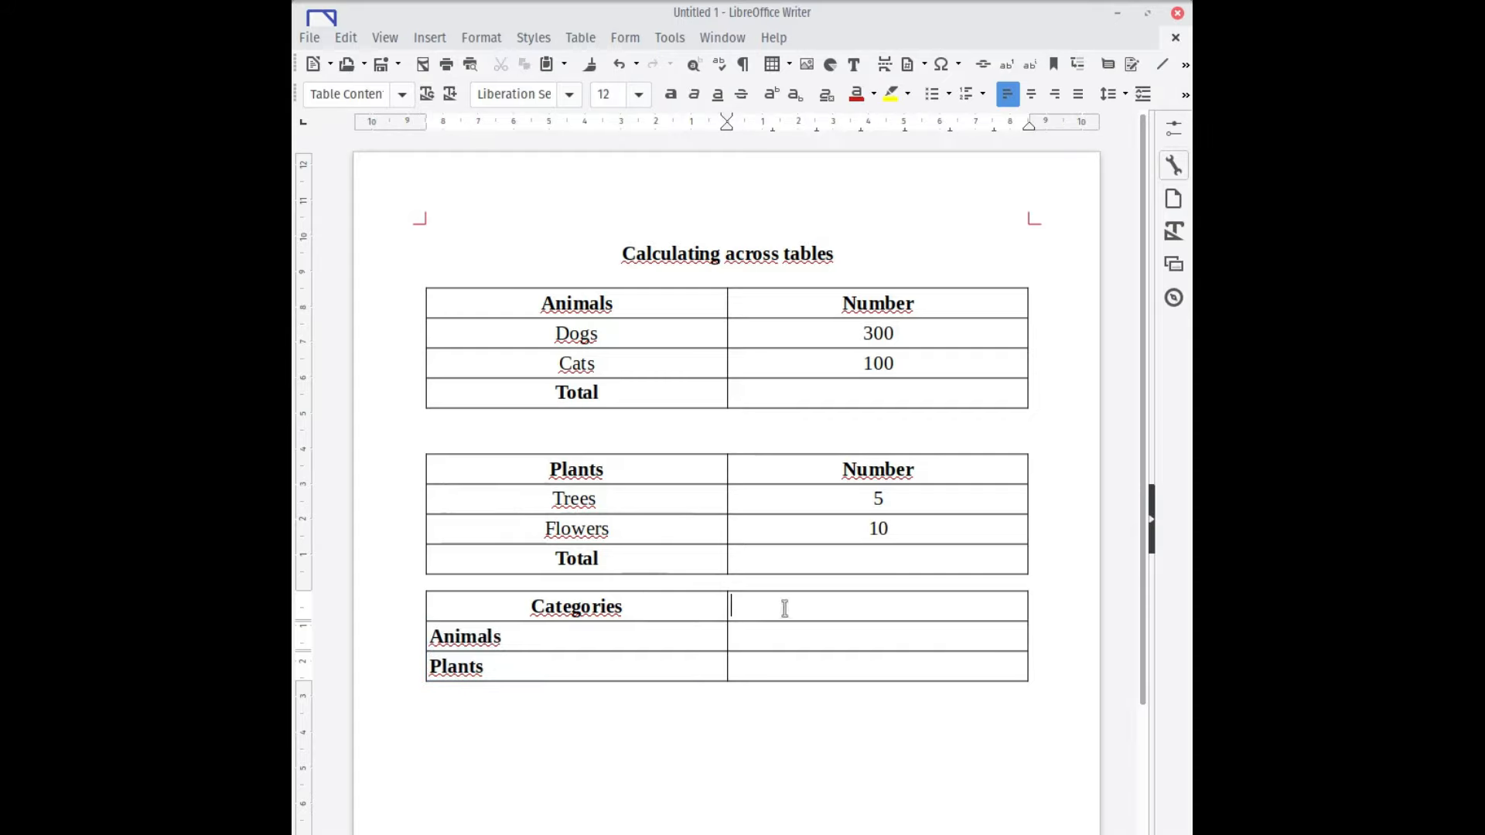
text(Number)
key(Home)
click(1031, 93)
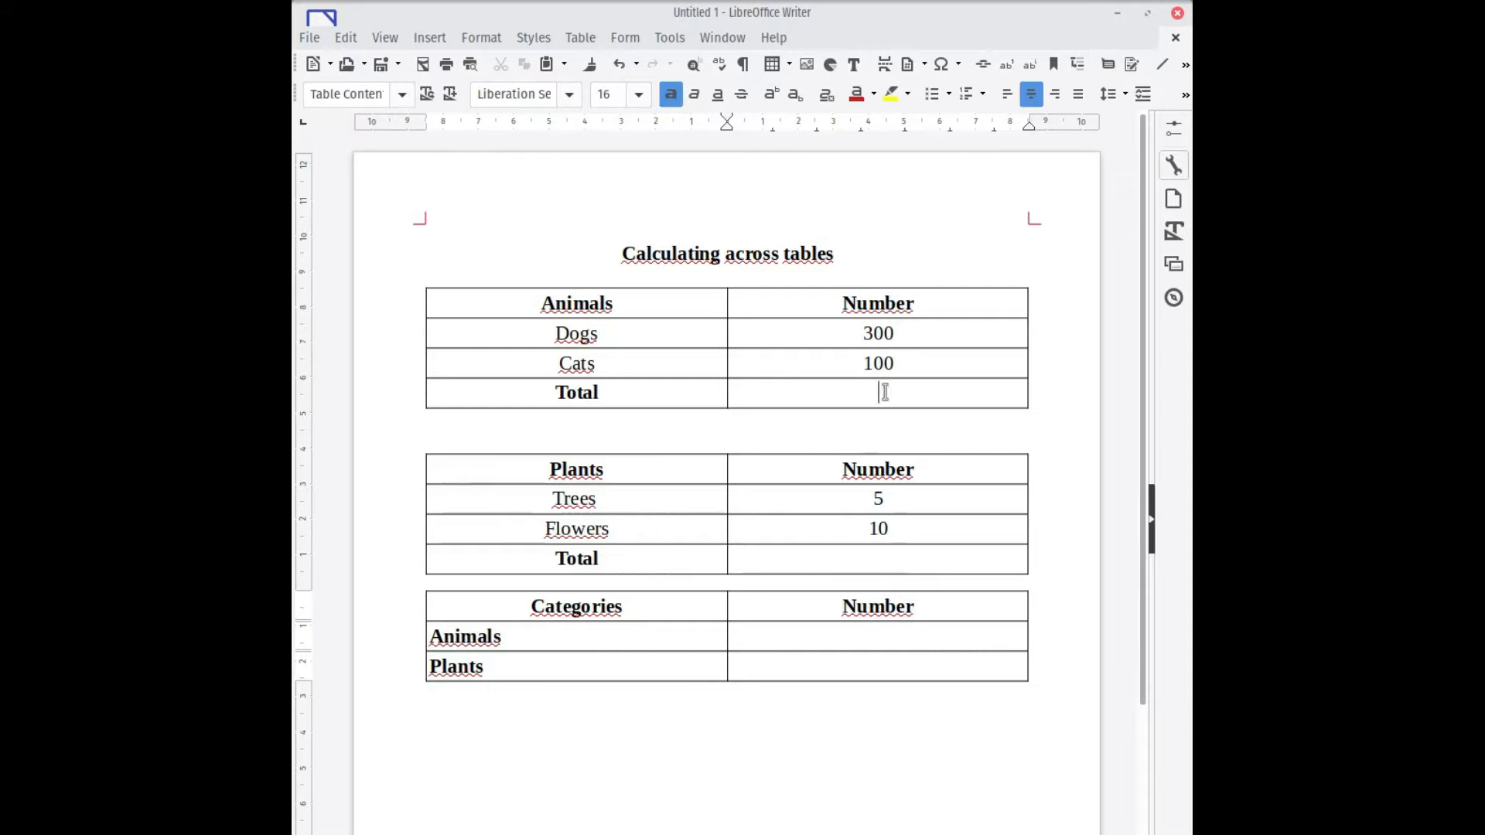
Step: Format the two empty Number cells of the Categories table as bold 18 pt text
click(835, 563)
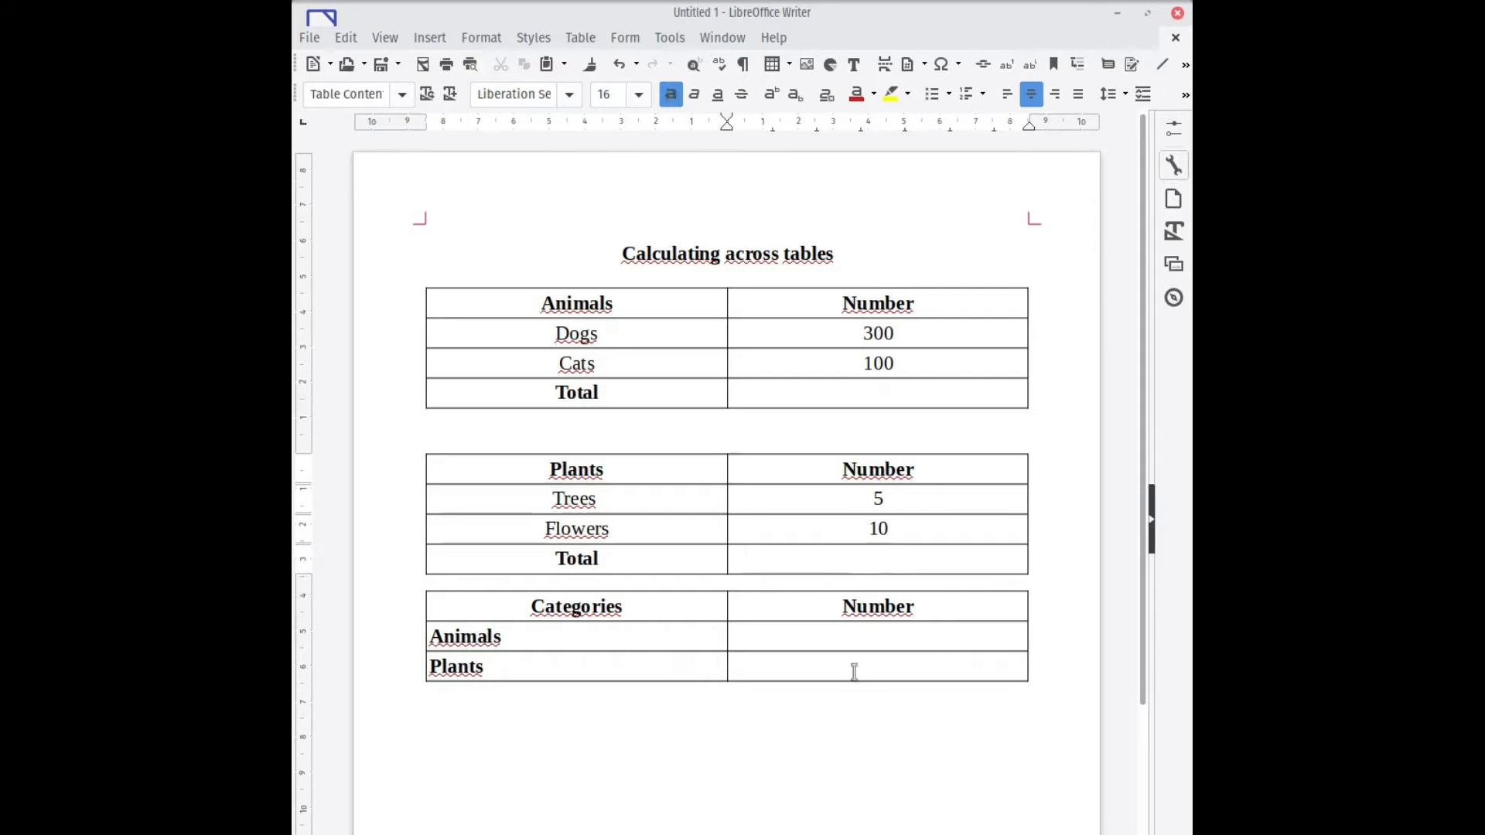
drag(856, 639, 861, 662)
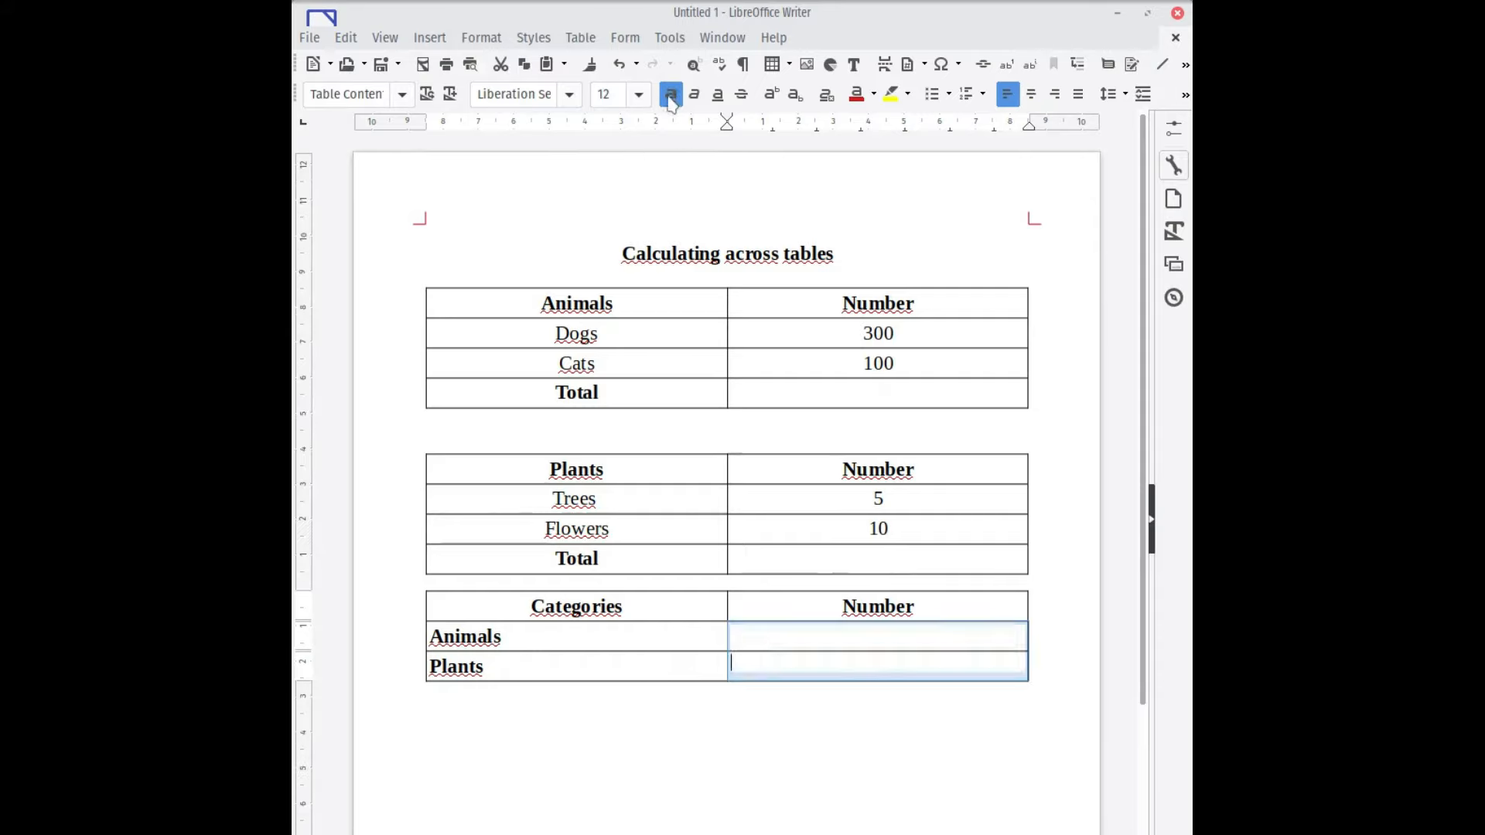
click(639, 94)
click(619, 236)
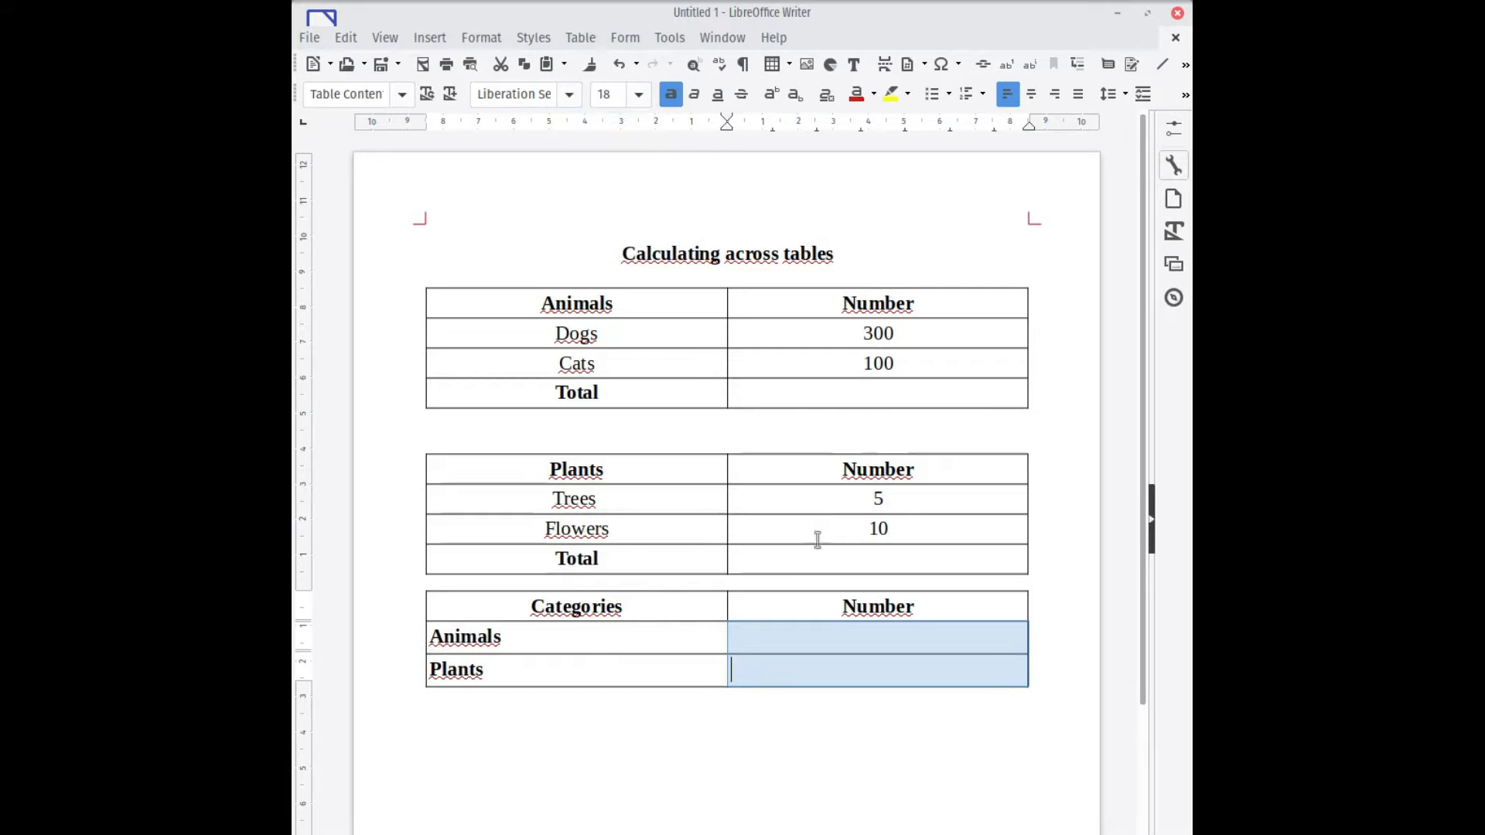
click(812, 604)
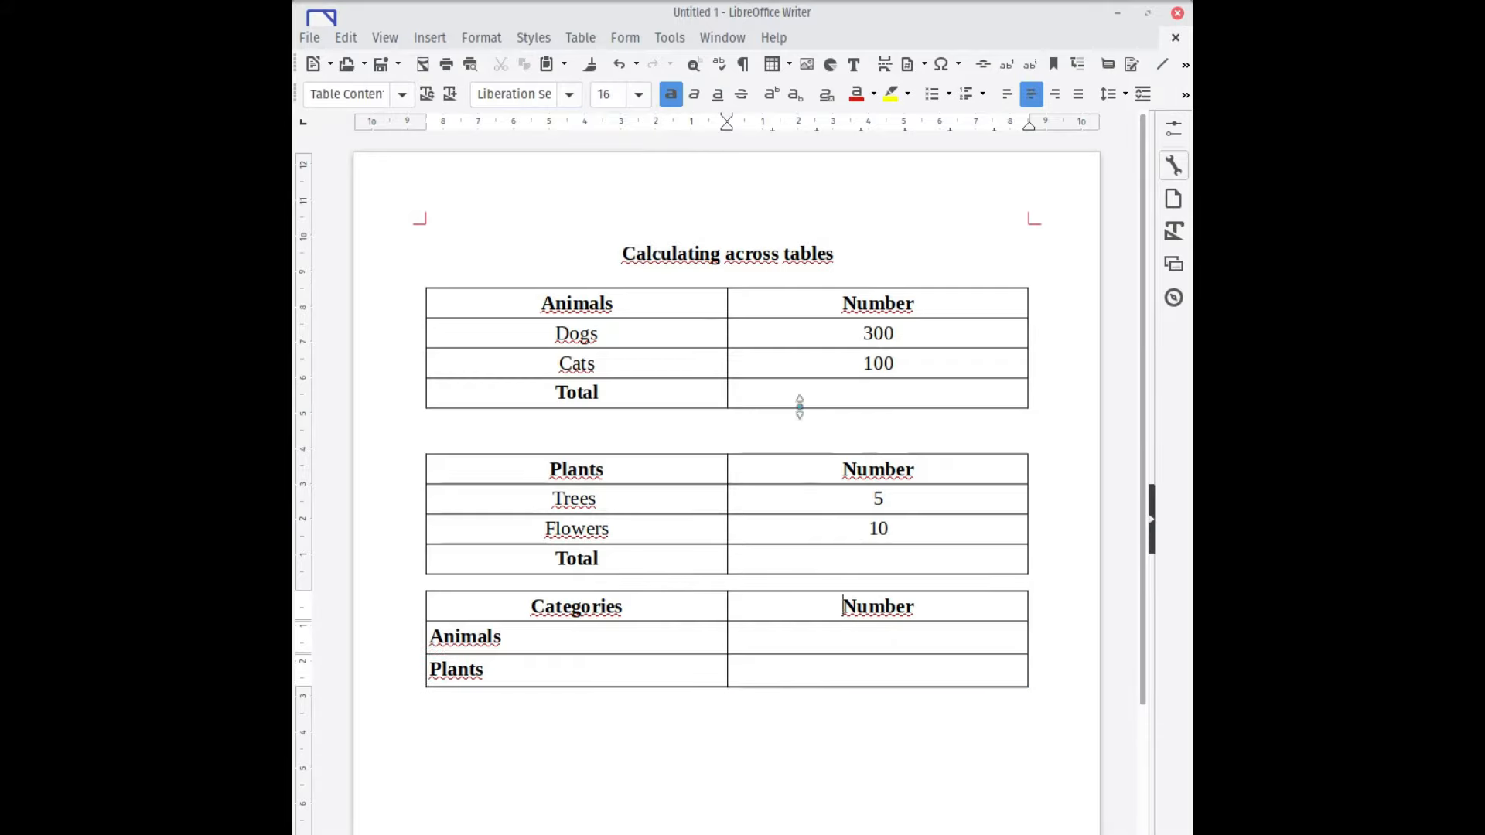
Step: Calculate the Animals table's total with the formula =sum(<B2:B3>) in the Number column
click(843, 397)
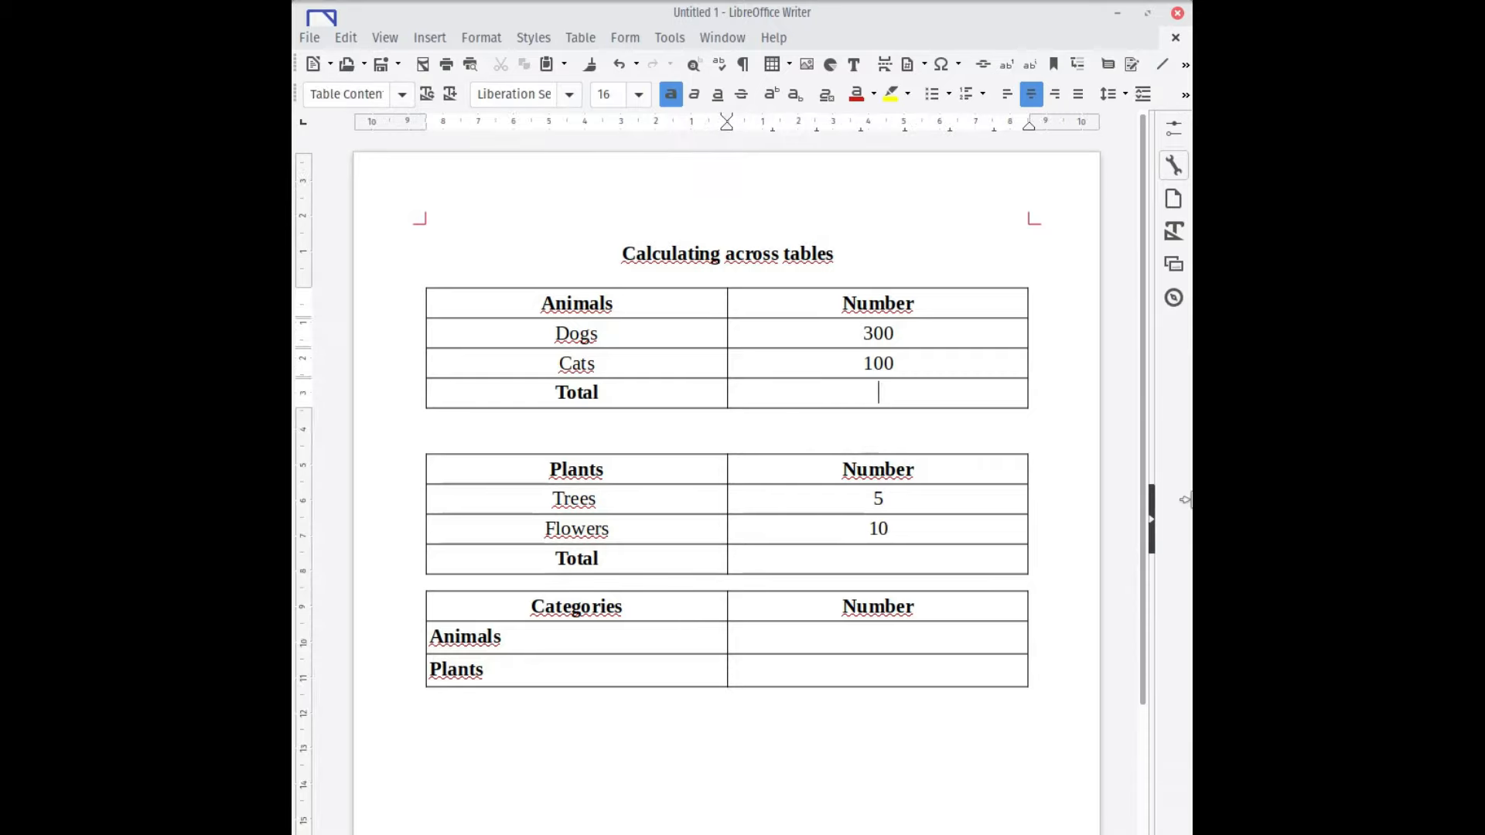
key(F2)
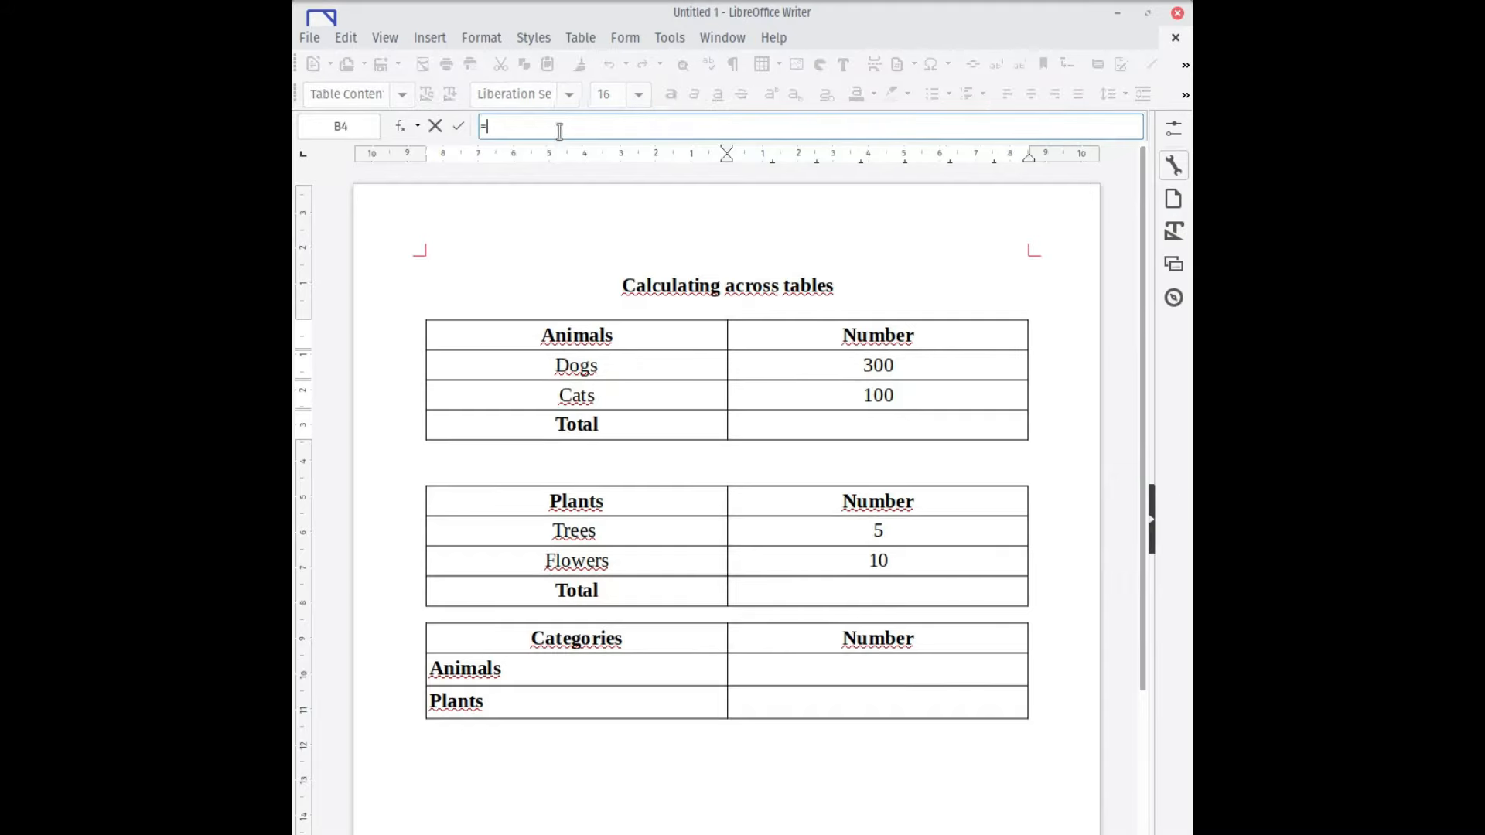
text(sum()
click(833, 374)
drag(833, 374, 836, 380)
text())
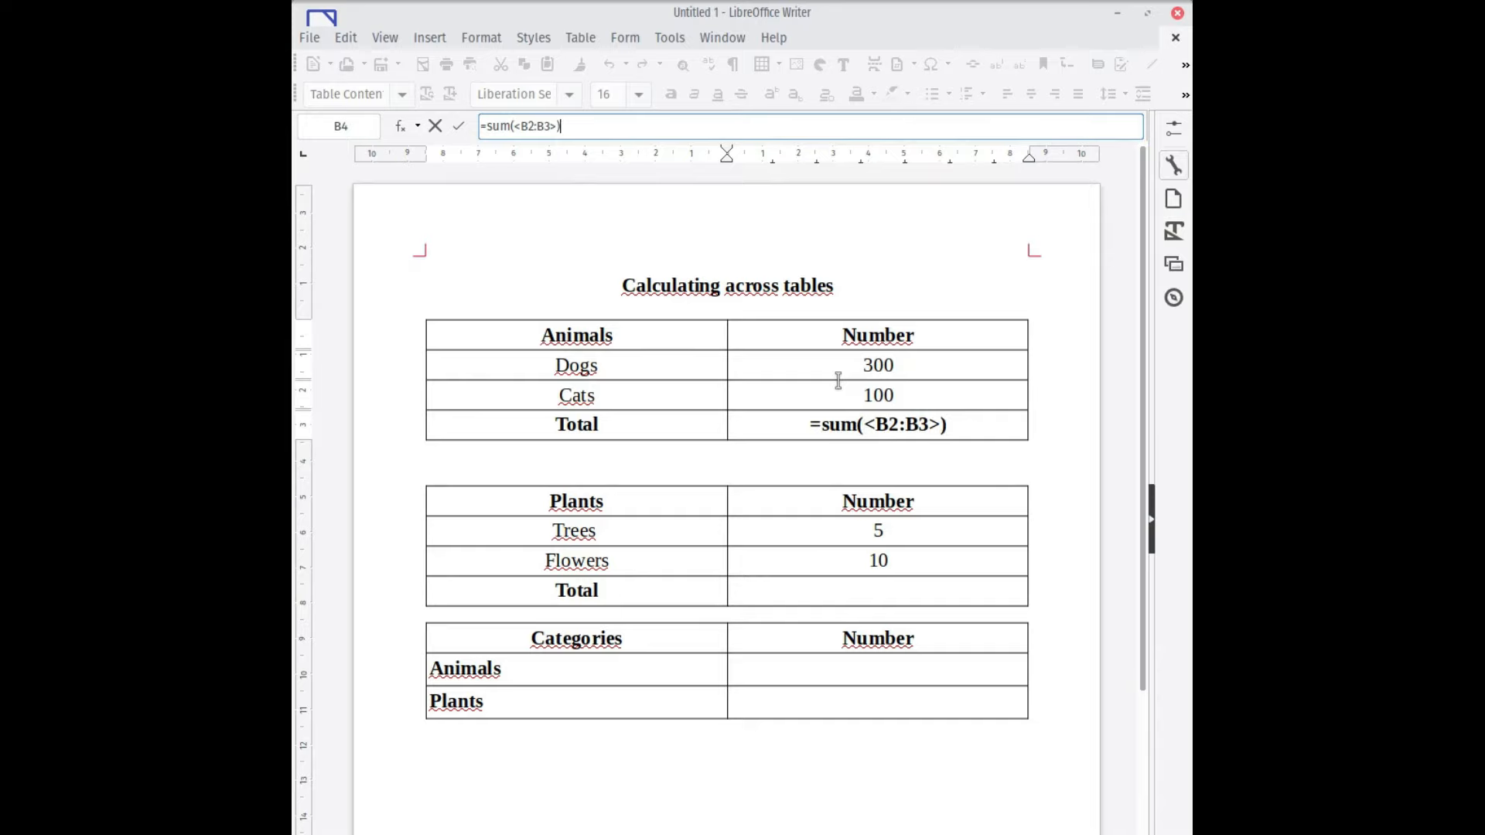
key(Return)
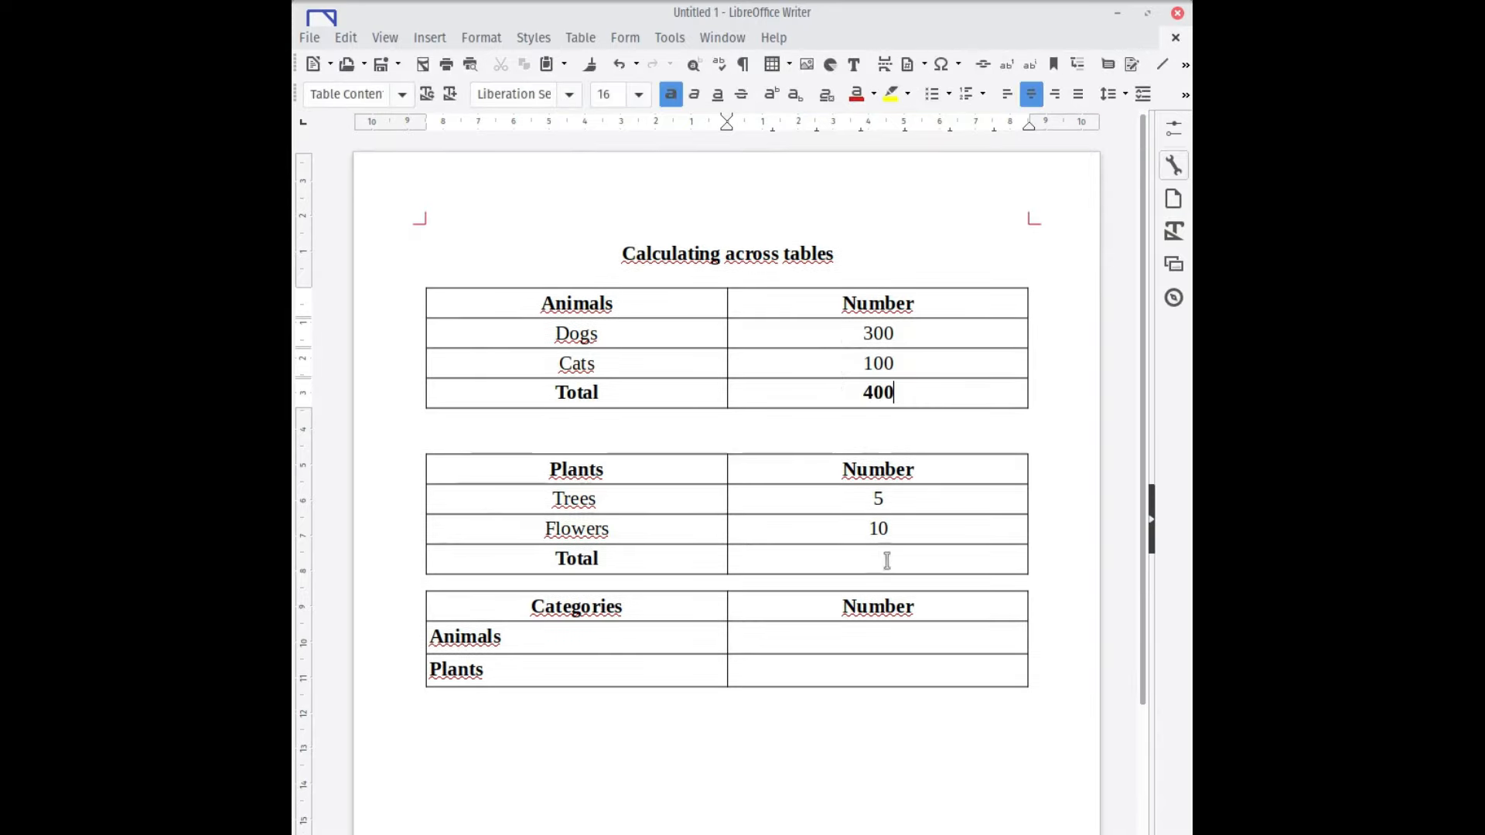
Step: Calculate the Plants table's total with the formula =sum(<B2:B3>) in the Number column
key(F2)
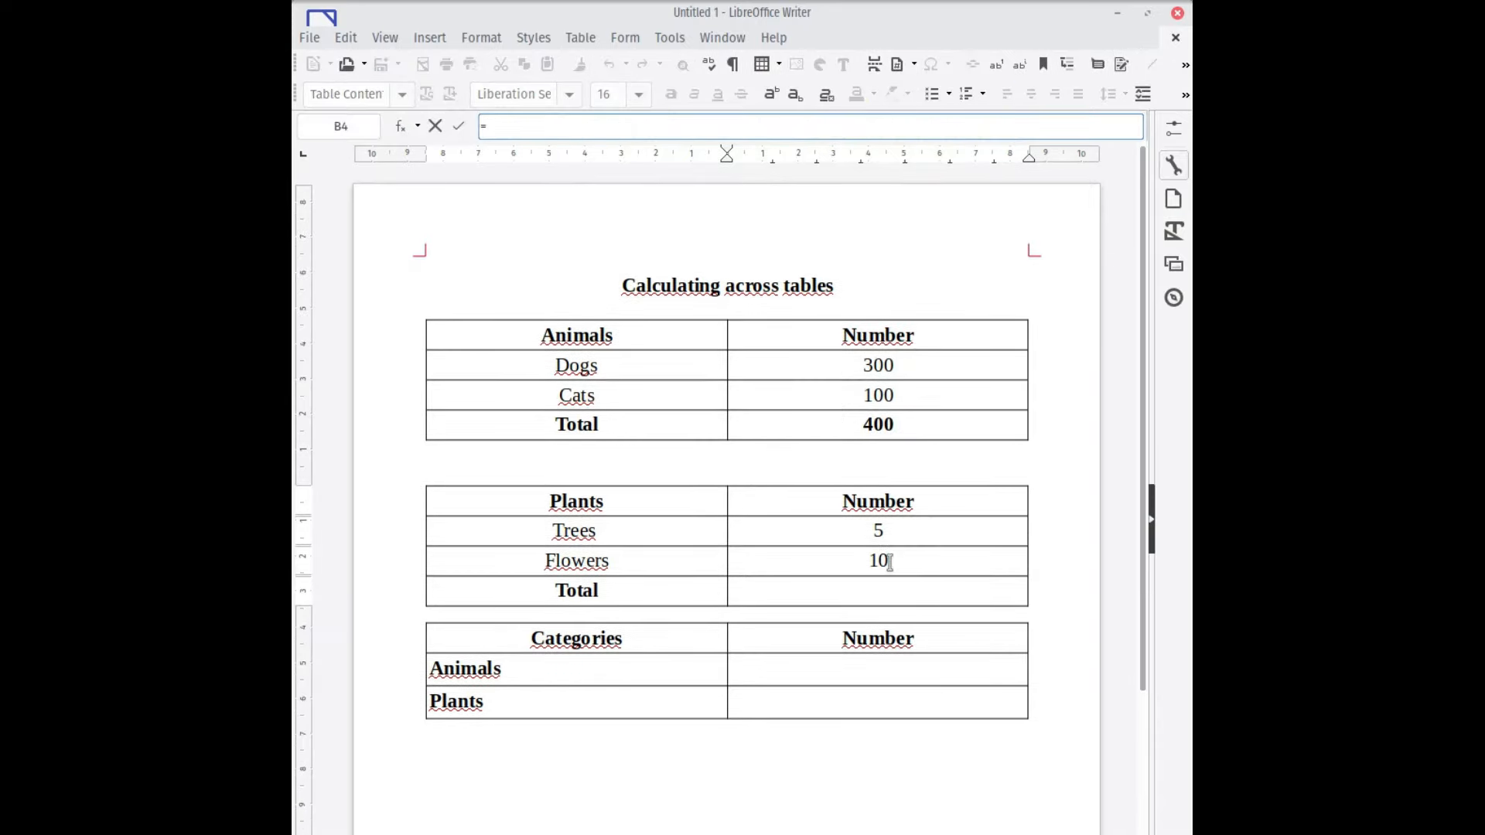
text(sum()
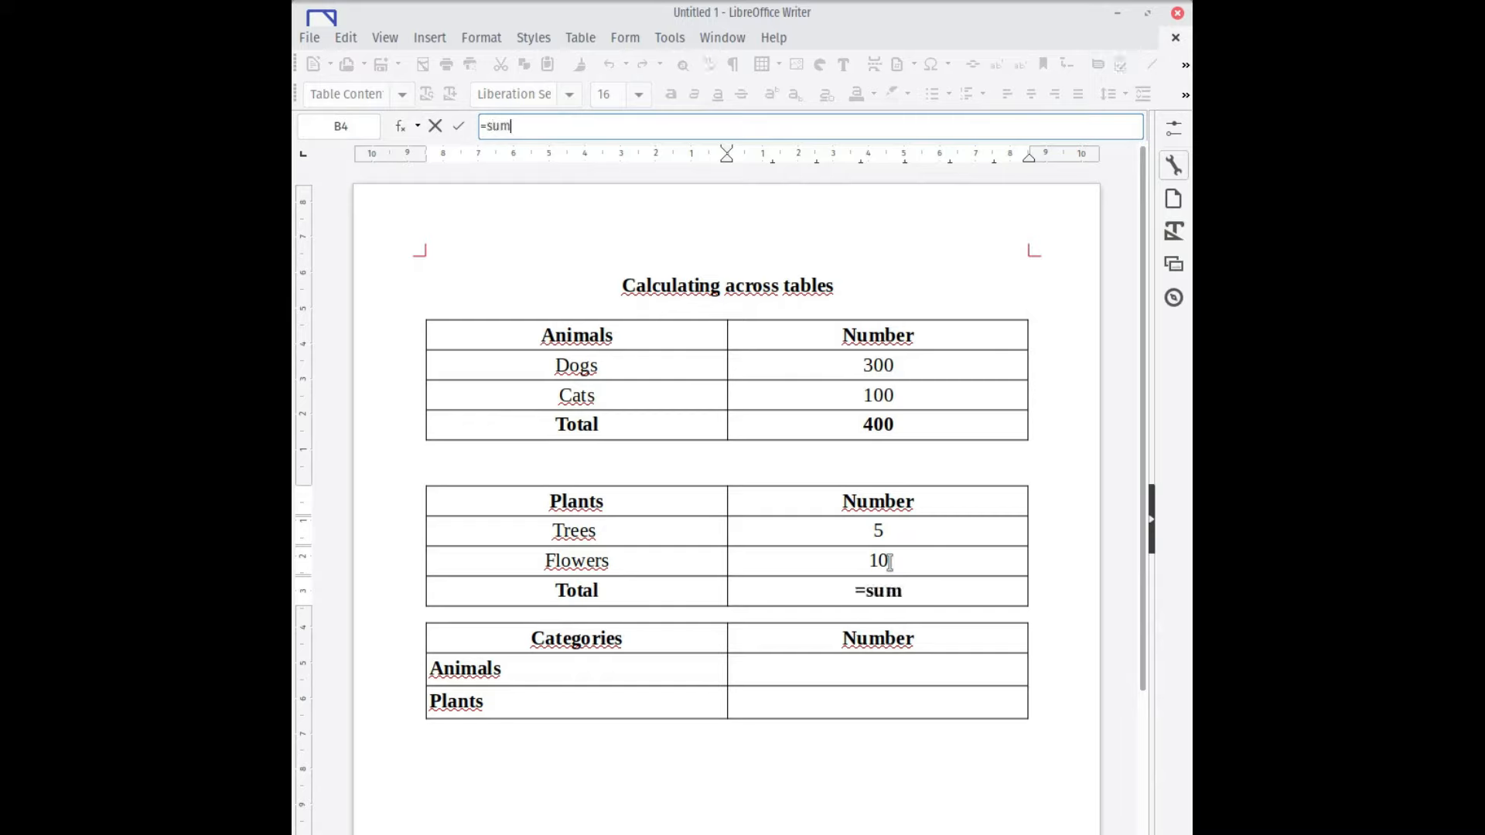
click(846, 528)
drag(846, 528, 858, 547)
text())
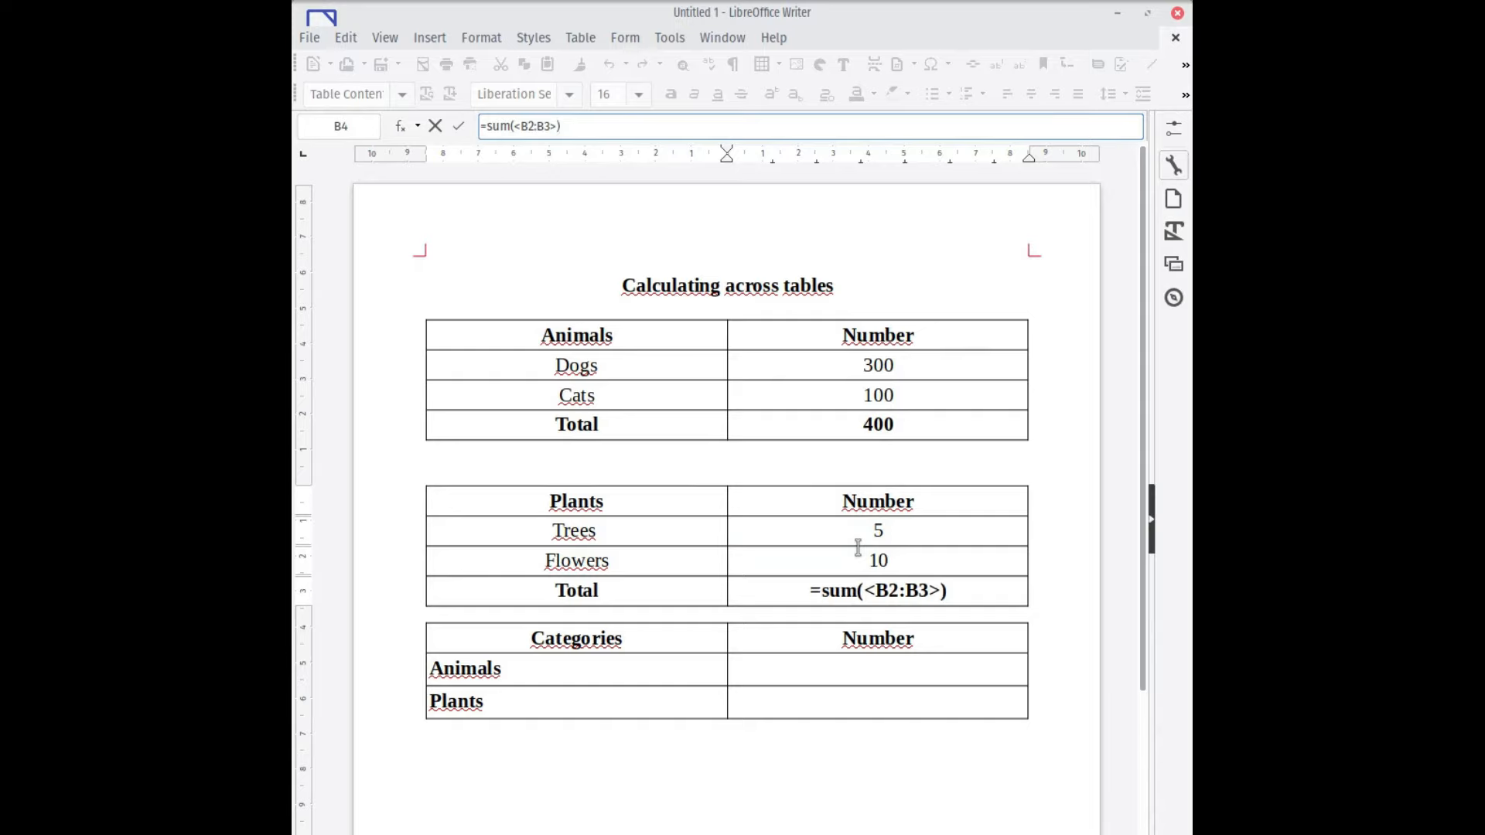
key(Return)
Step: Fill the Animals number in the Categories table with a formula referencing the Animals table's total cell
click(890, 639)
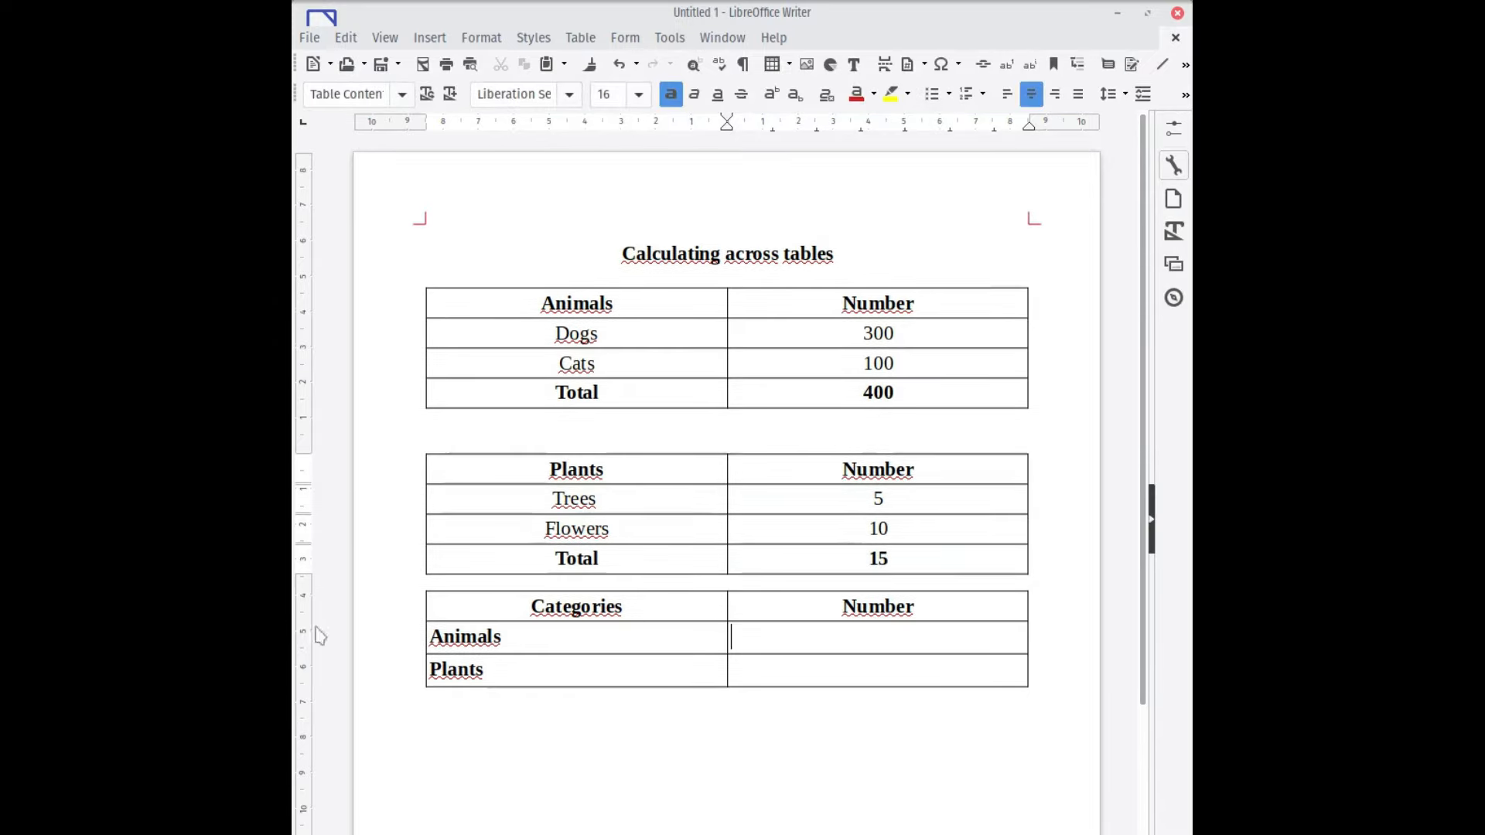
key(F2)
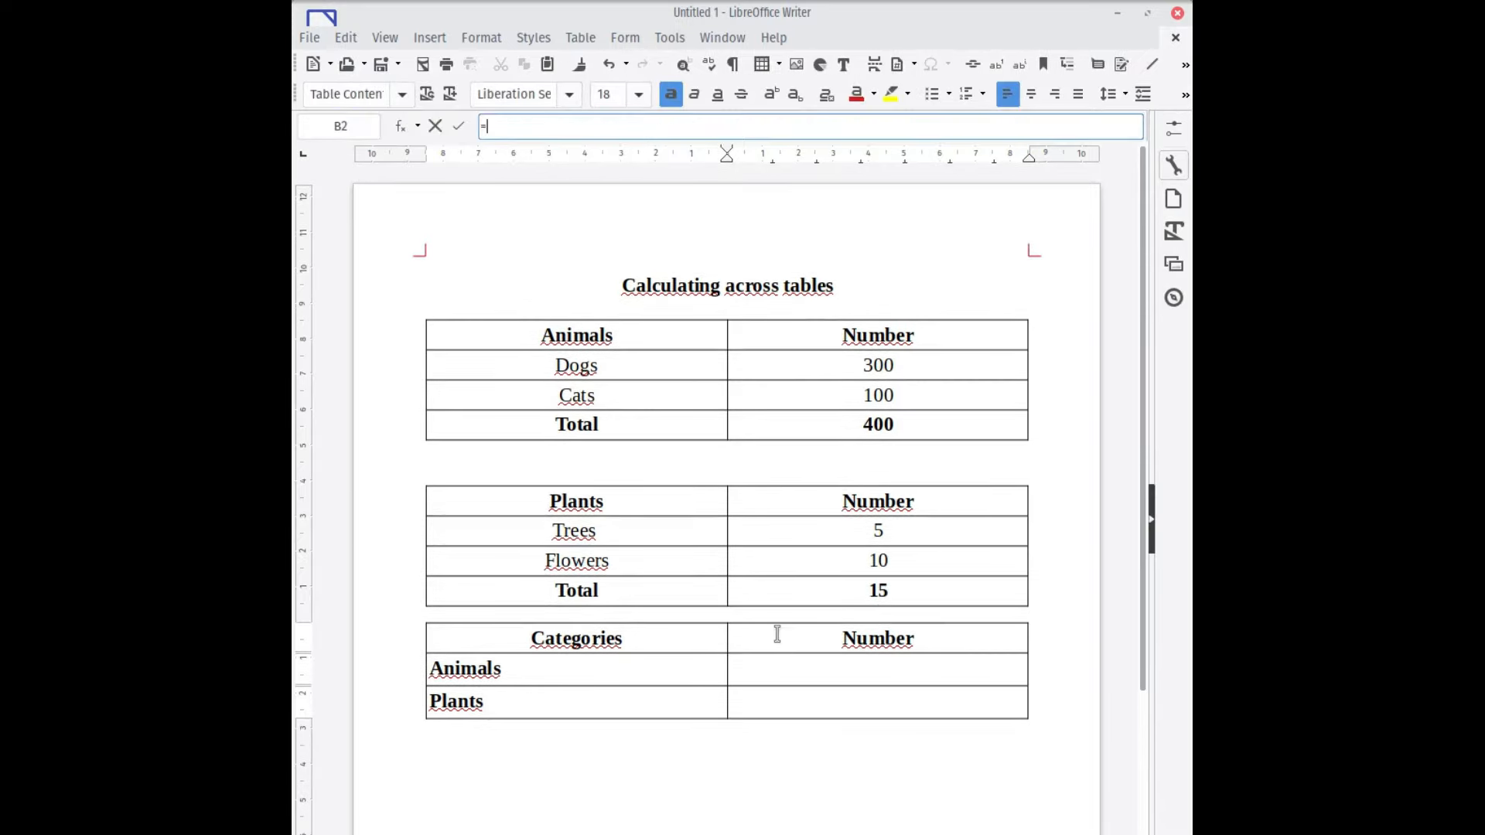
click(878, 422)
key(Return)
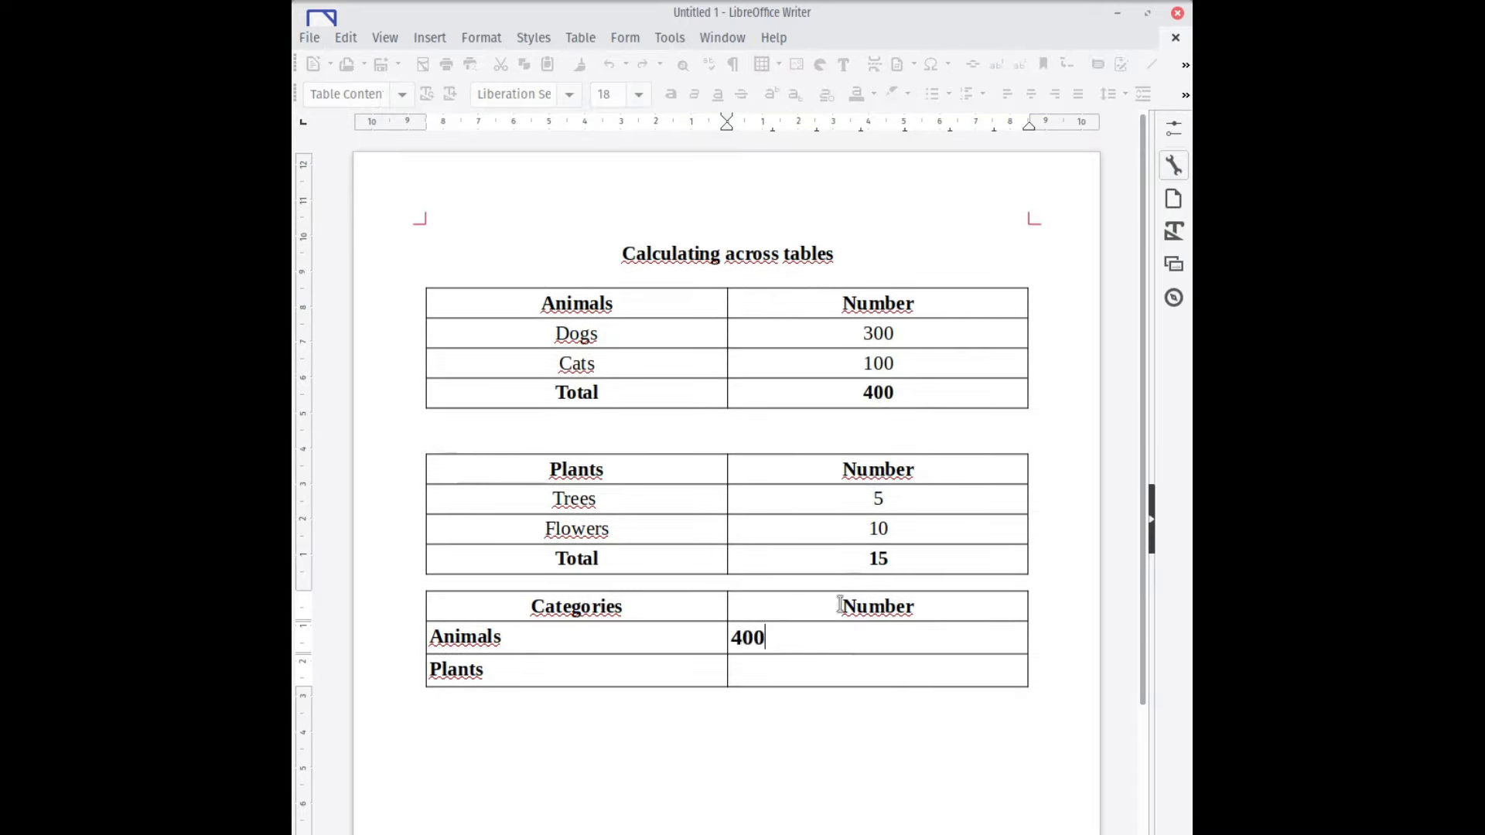
Step: Fill the Plants number in the Categories table with the formula =<Table2.B4>, referencing the Plants table's total
click(792, 677)
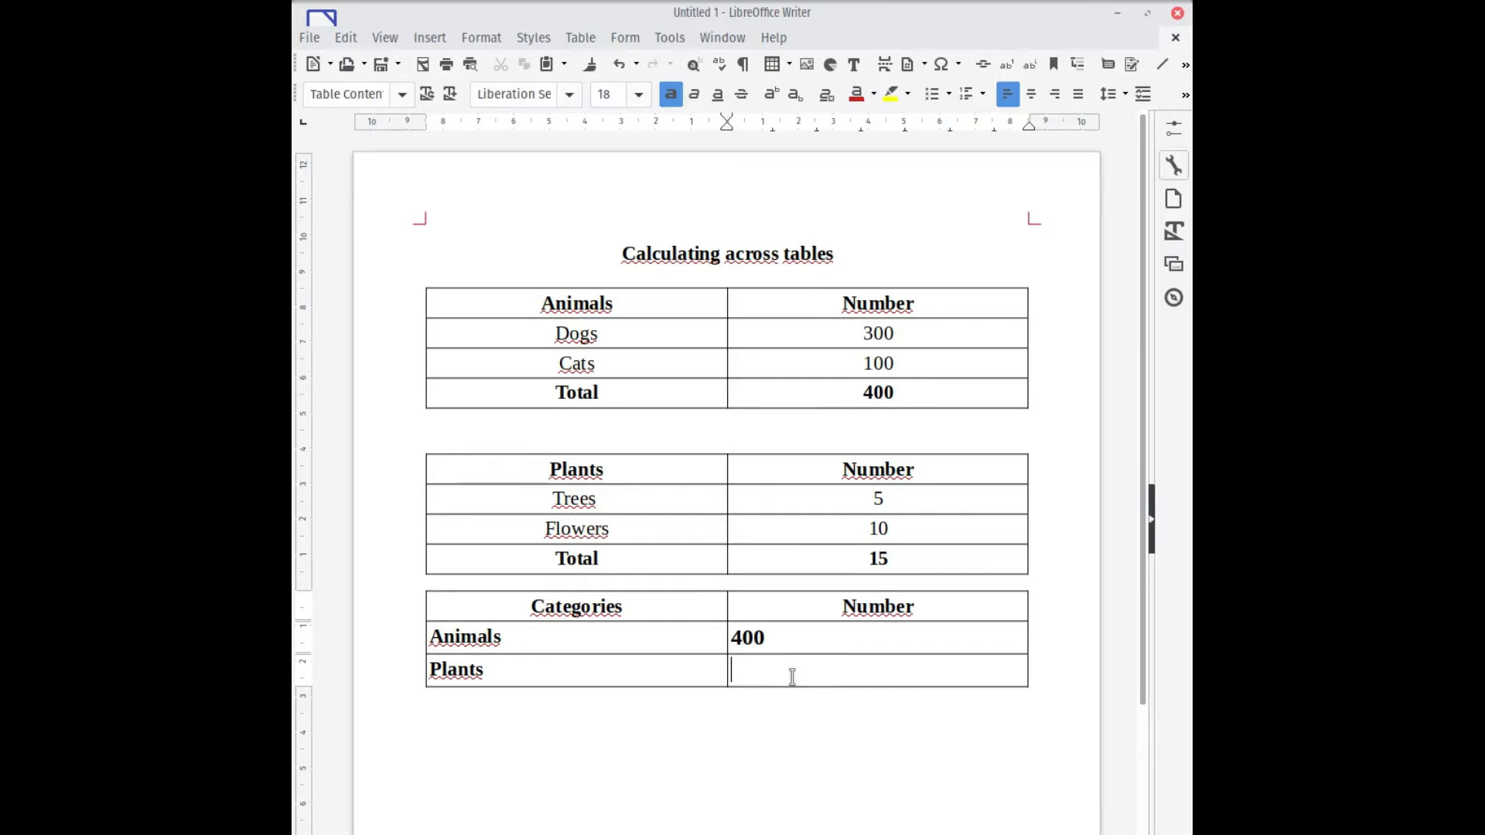
key(F2)
click(861, 594)
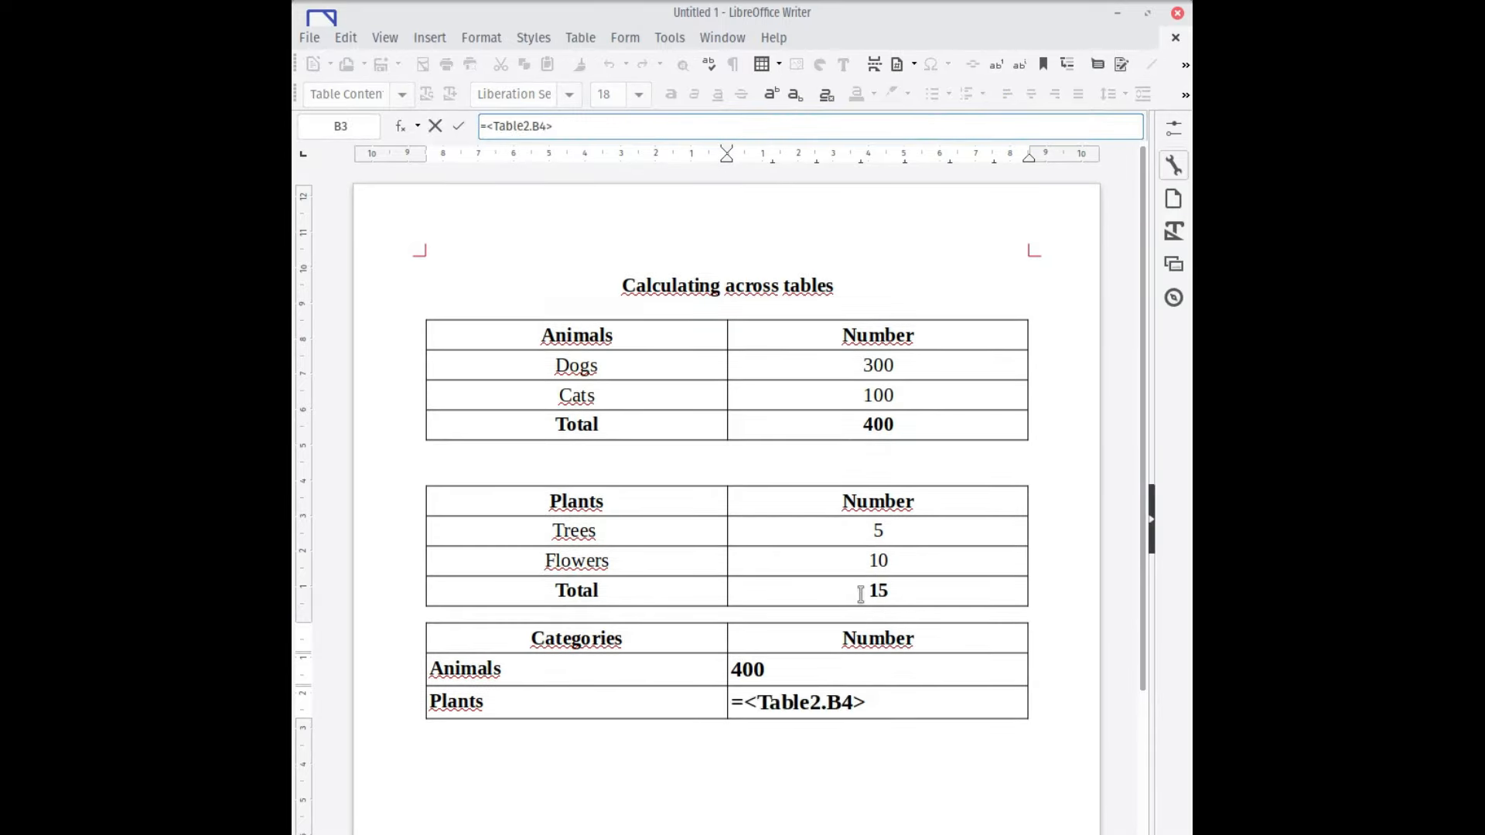
key(Return)
Step: Centre the two numbers beneath the Number heading of the Categories table
drag(782, 641, 789, 661)
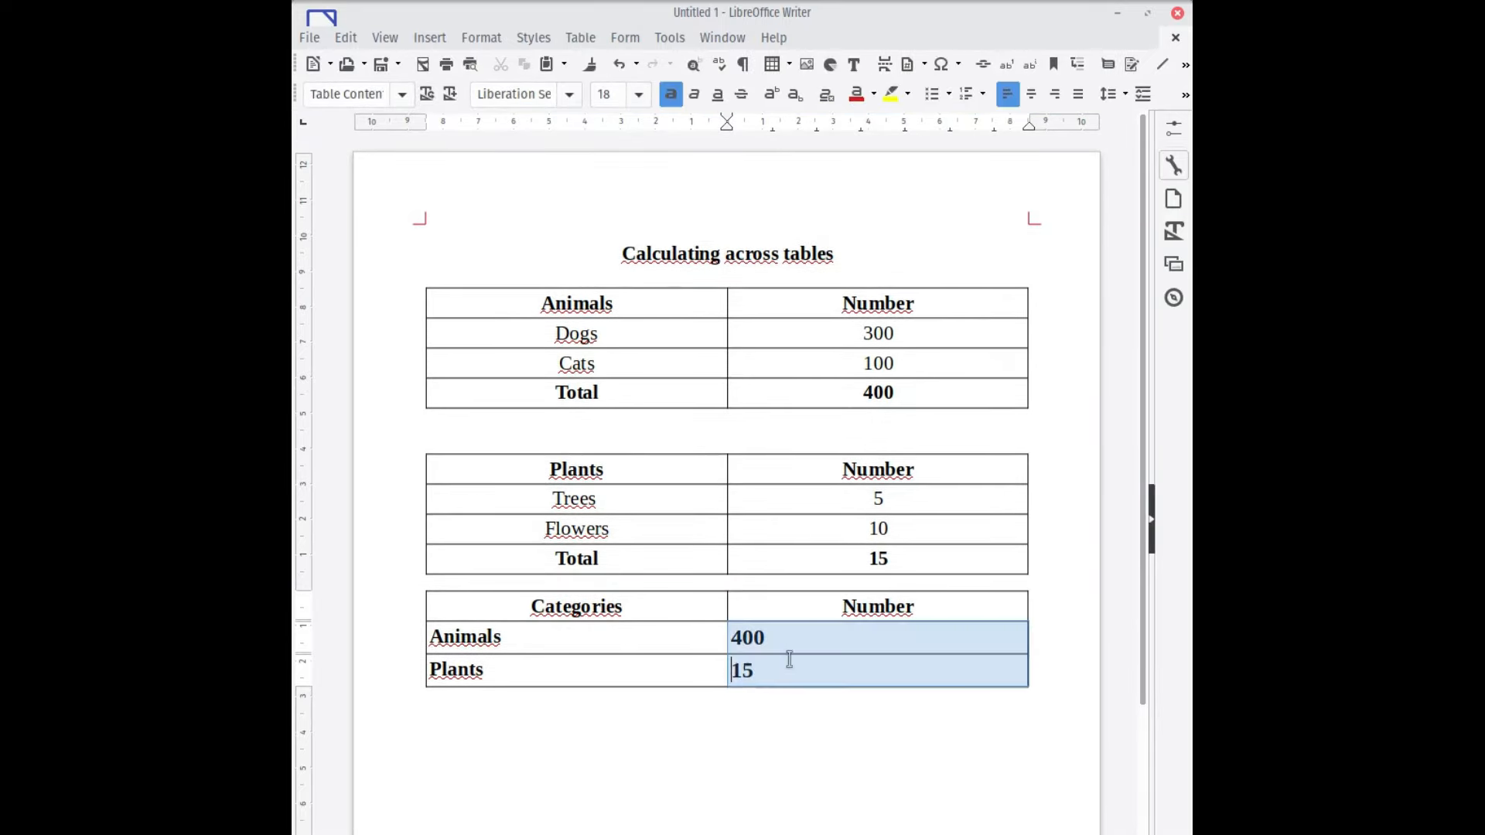
click(1032, 94)
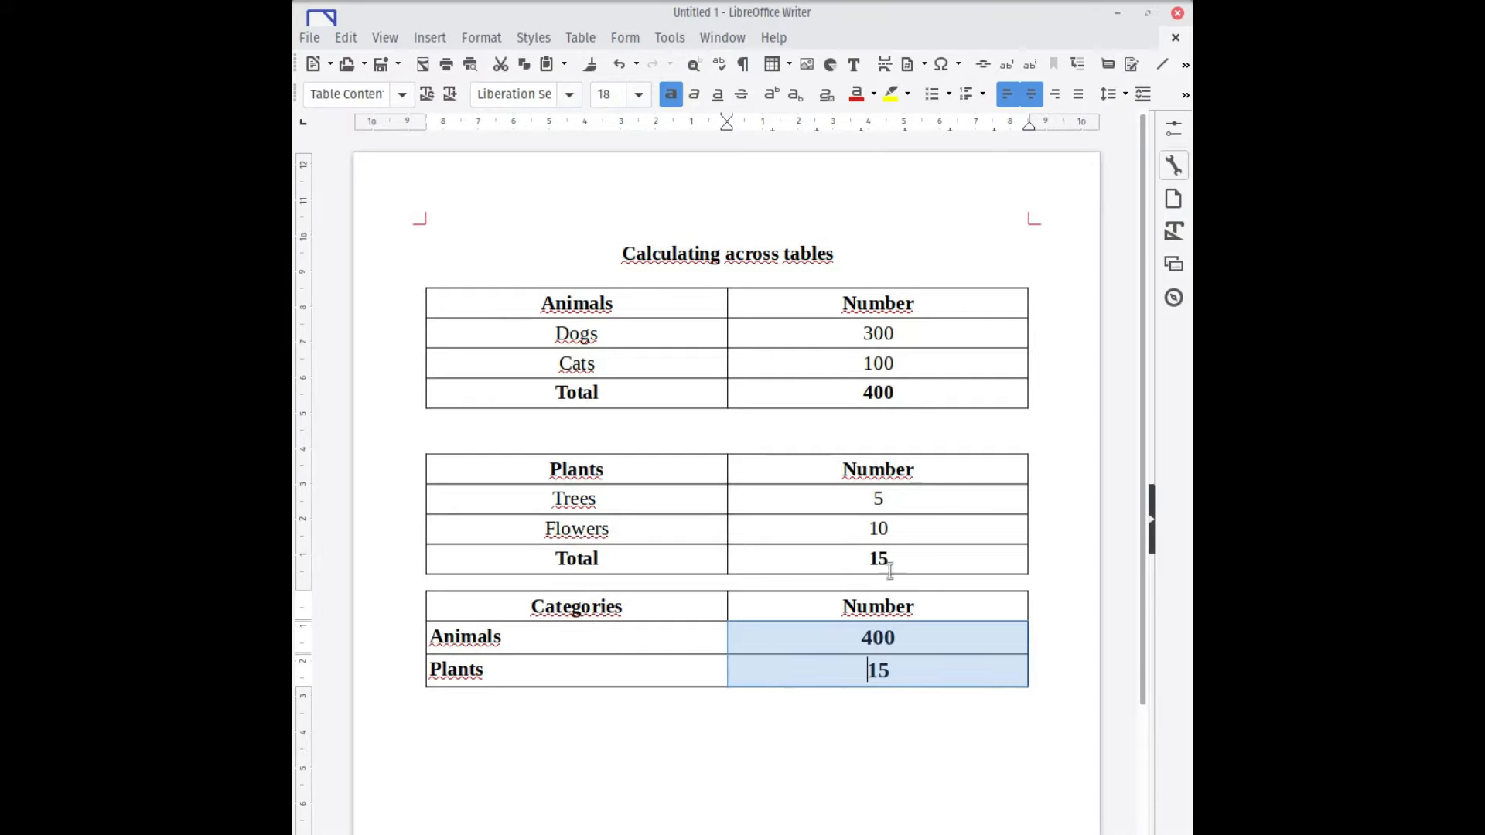
click(871, 638)
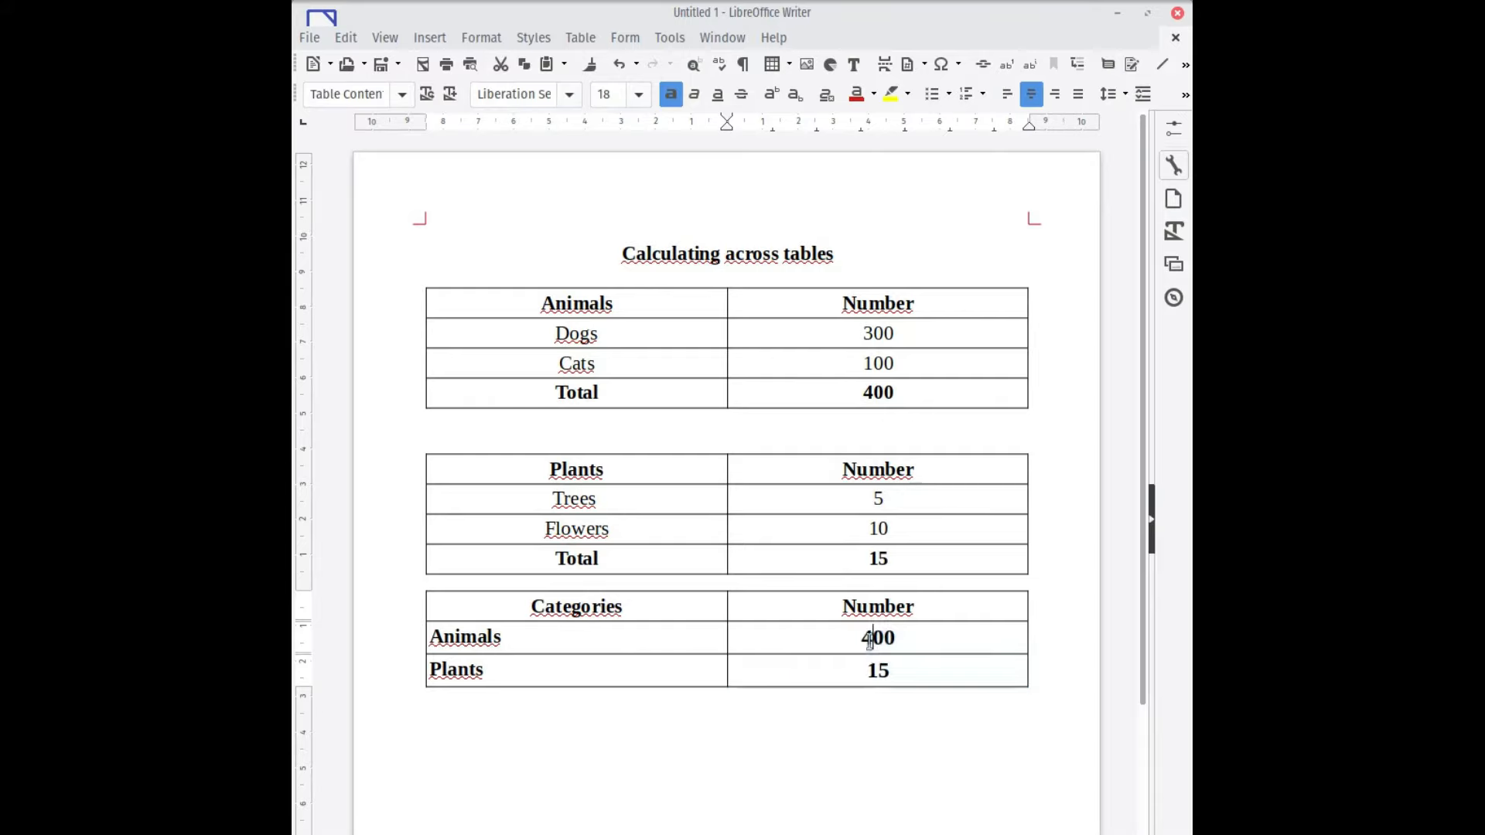
Step: Add a row at the end of the Categories table labelled "Double of nr. of animals"
click(670, 683)
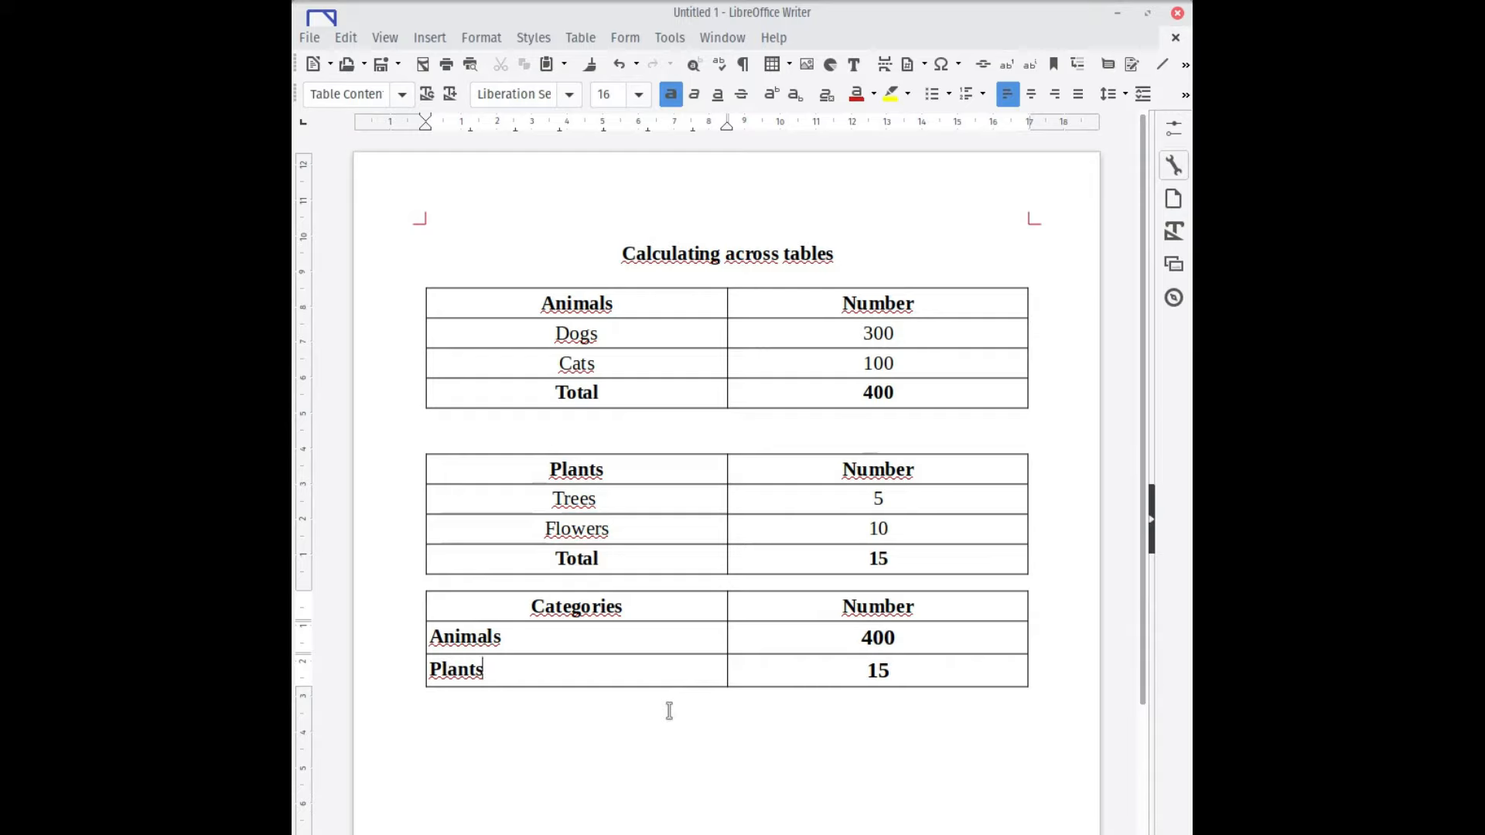
key(Tab)
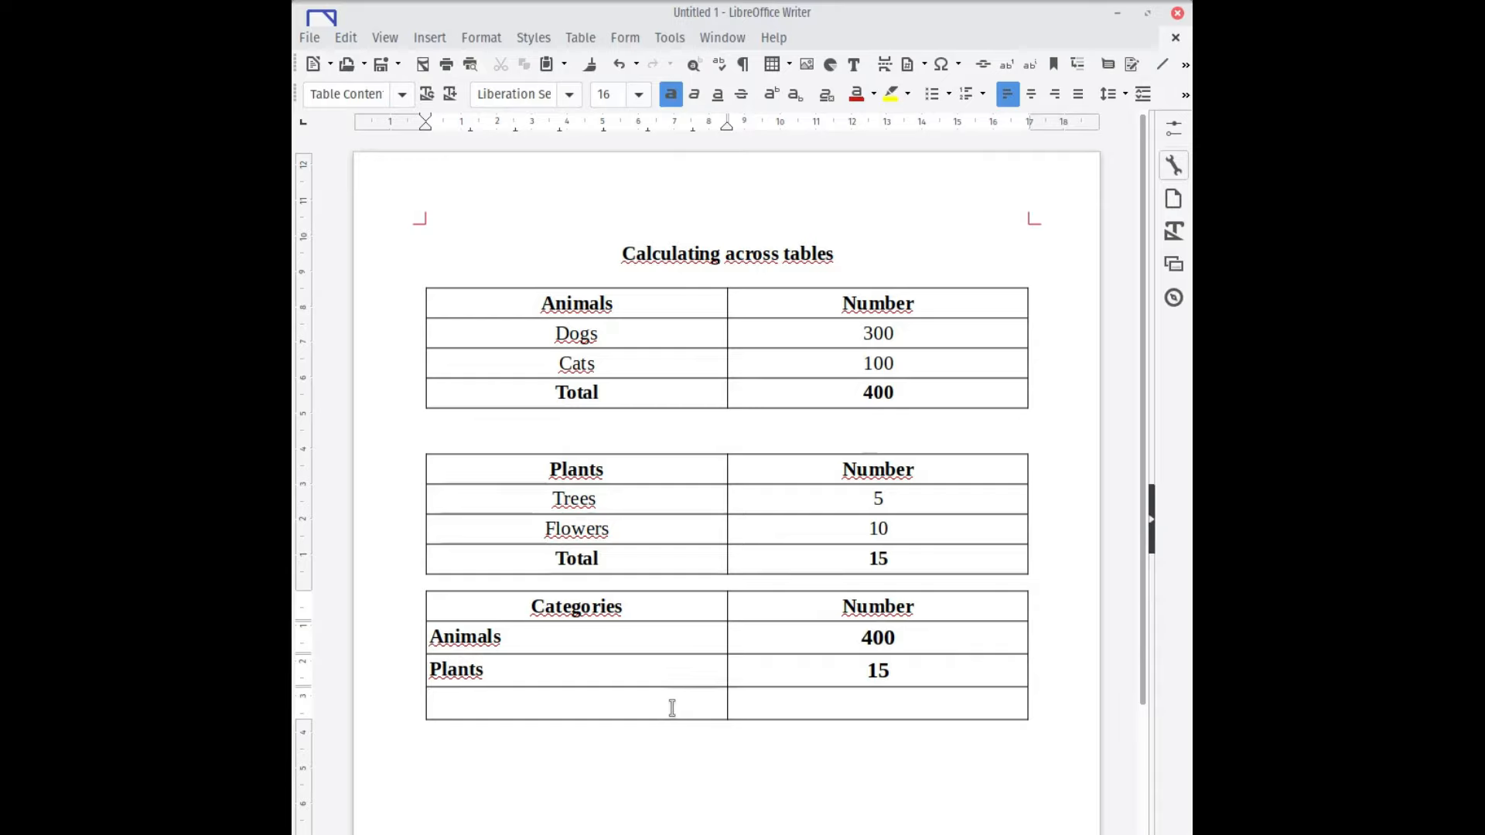
text(Double of animals)
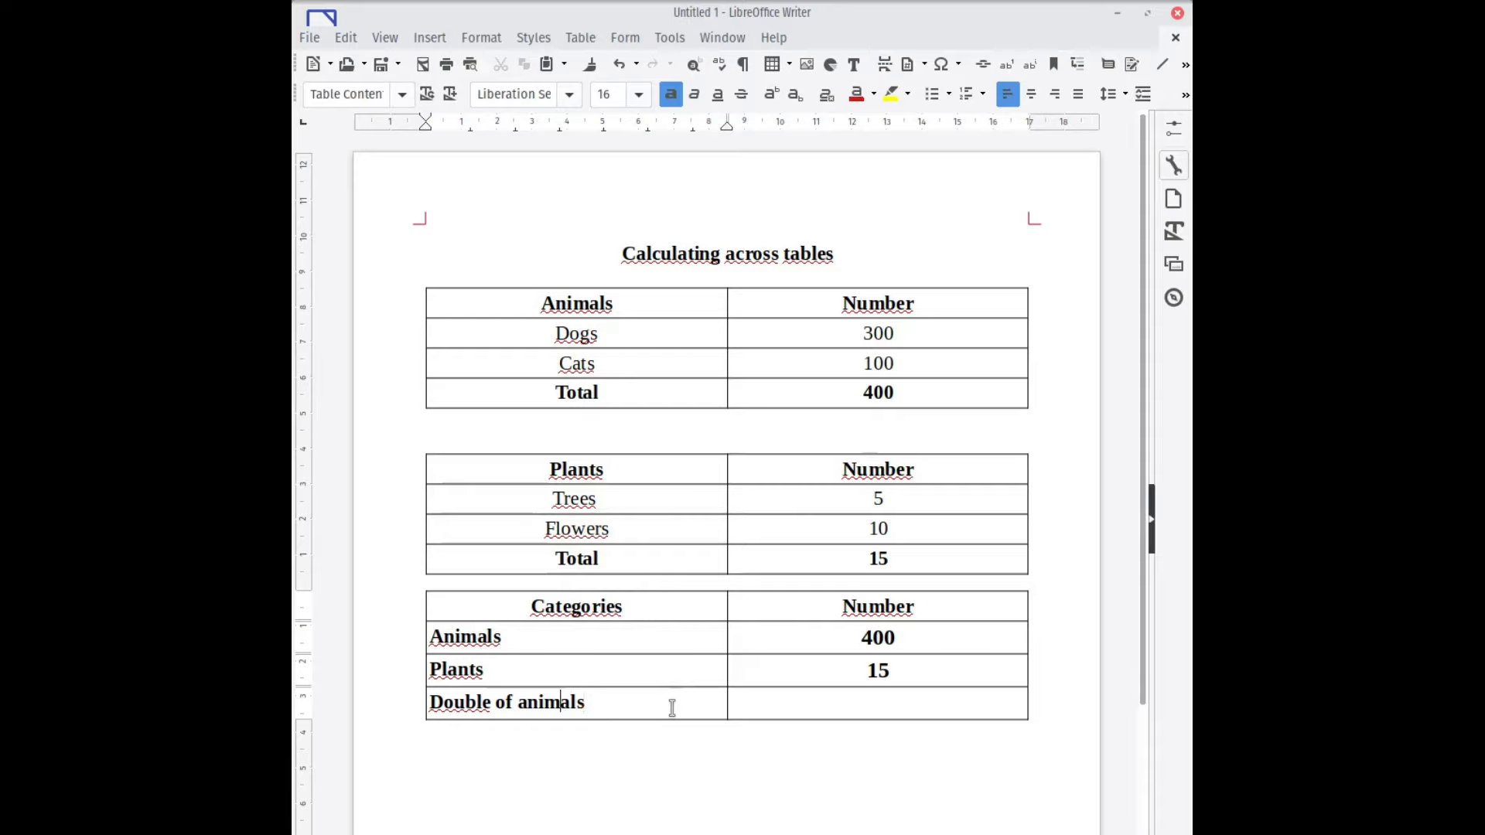
text(nr. Of)
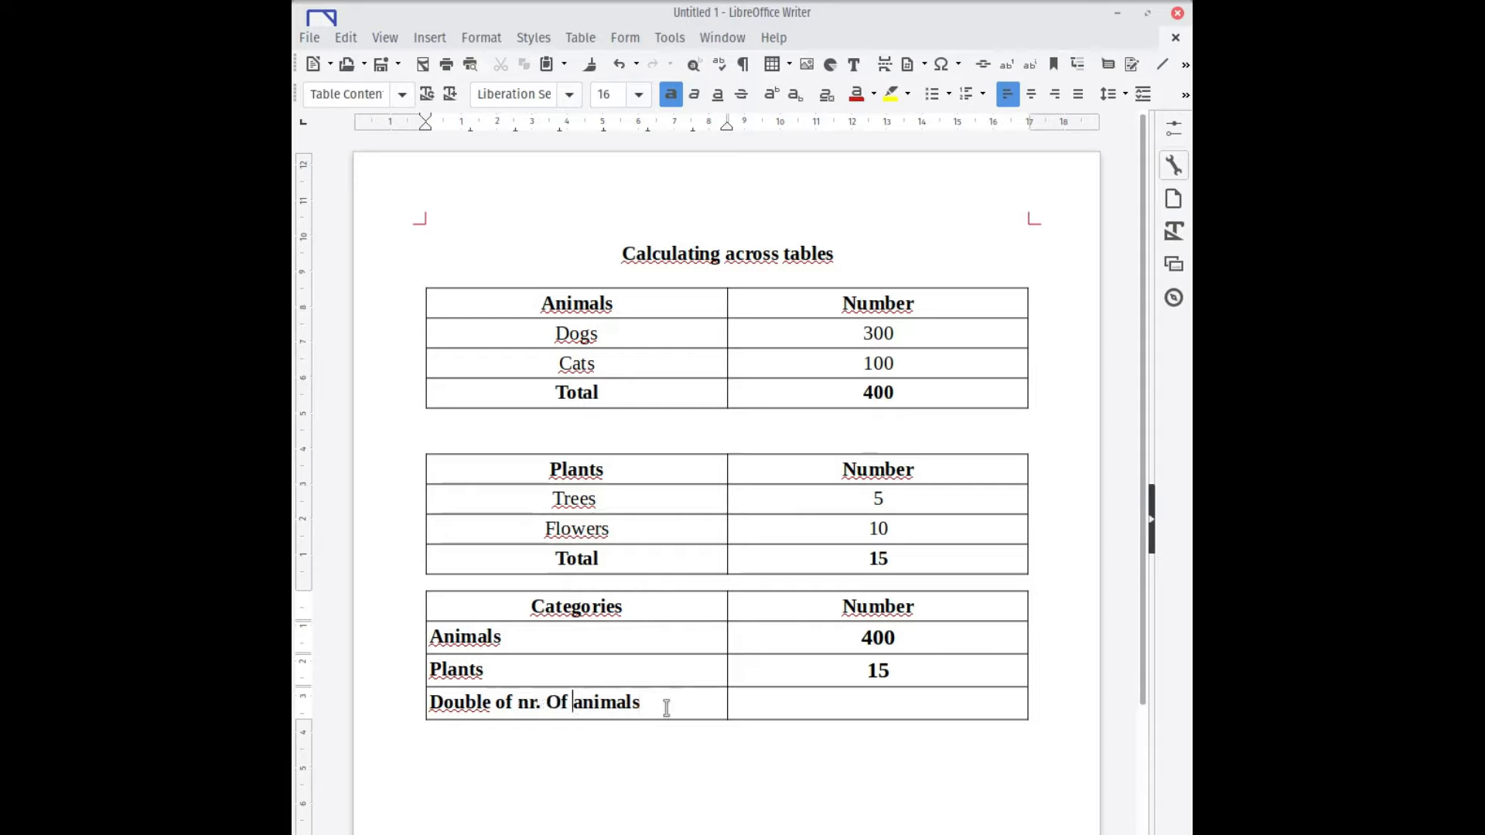
key(Delete)
text(o)
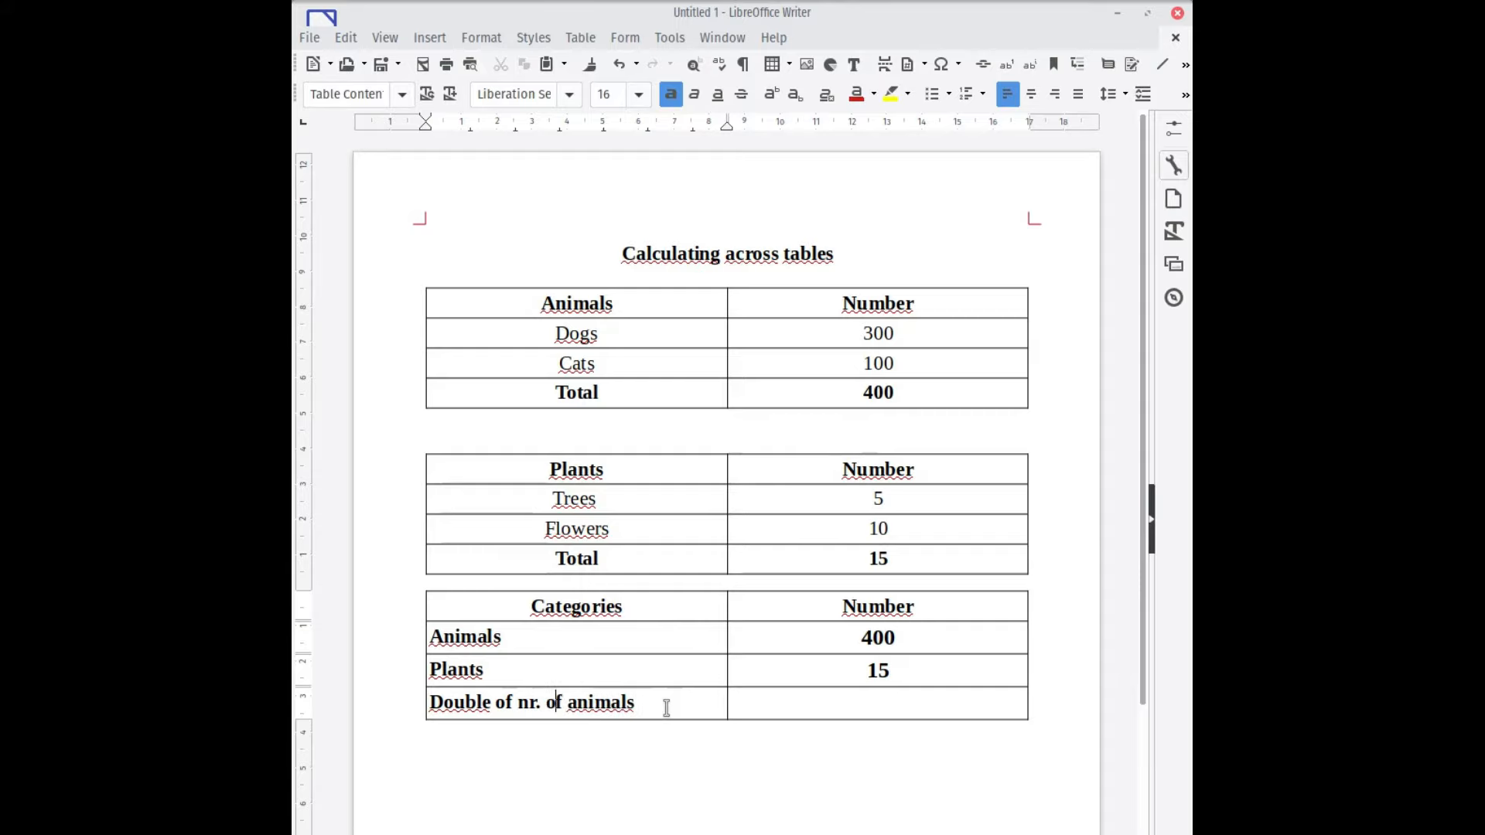
Step: Calculate the double of the animals in the new row's Number cell with the formula =<B2>*2
click(786, 716)
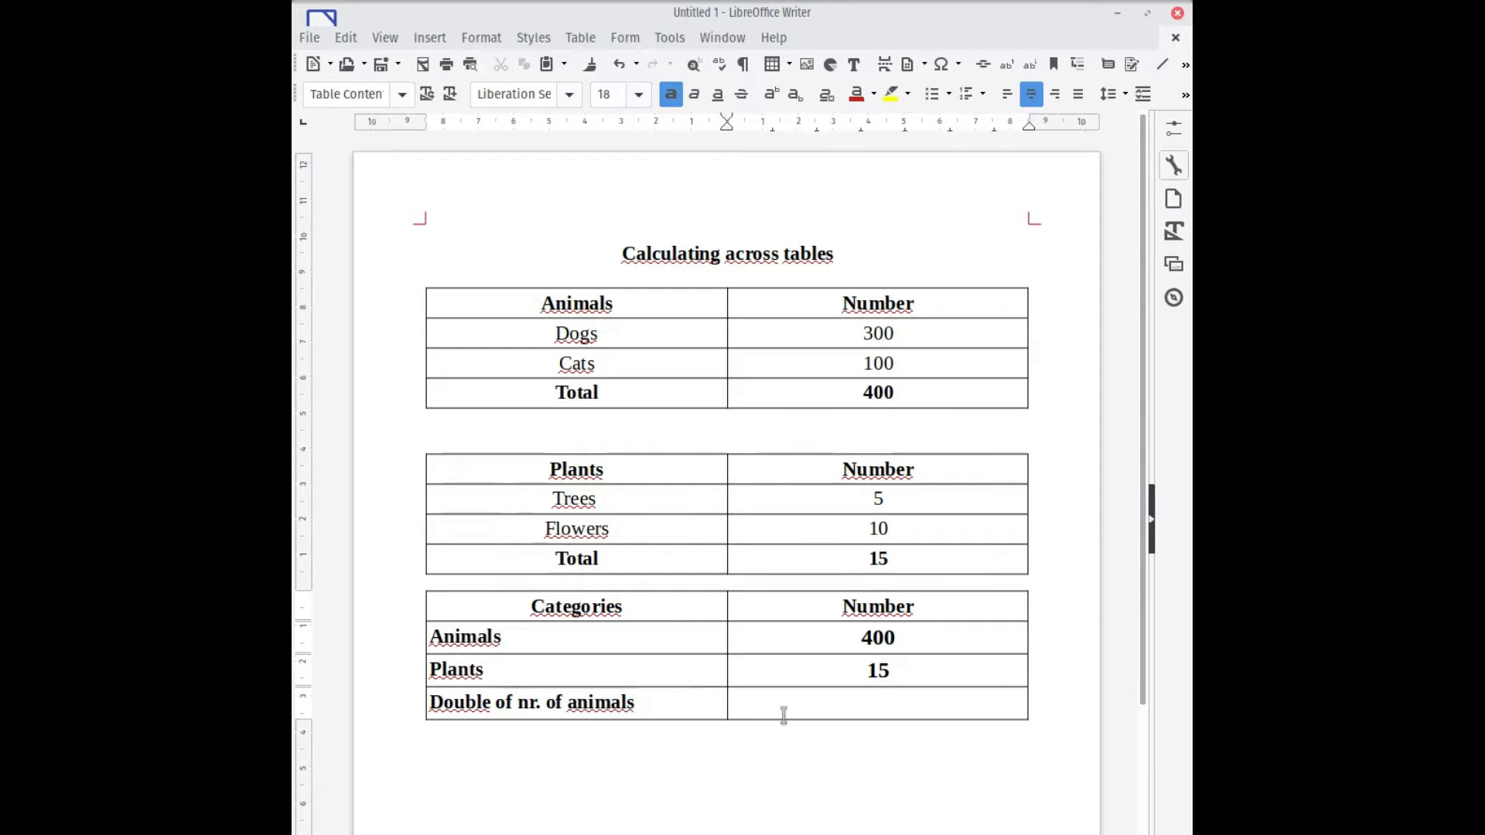
key(F2)
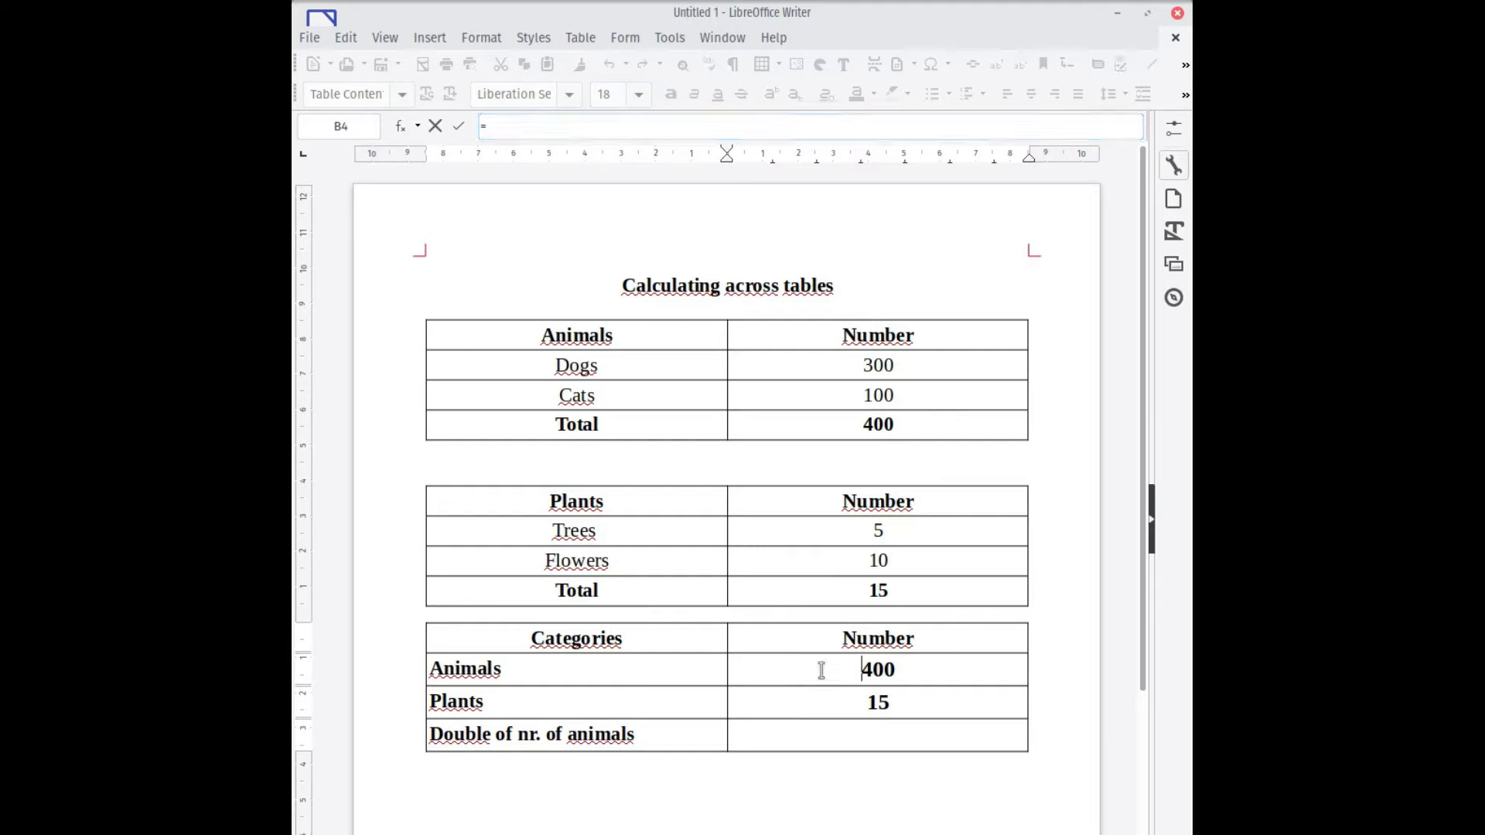
click(822, 670)
text(*)
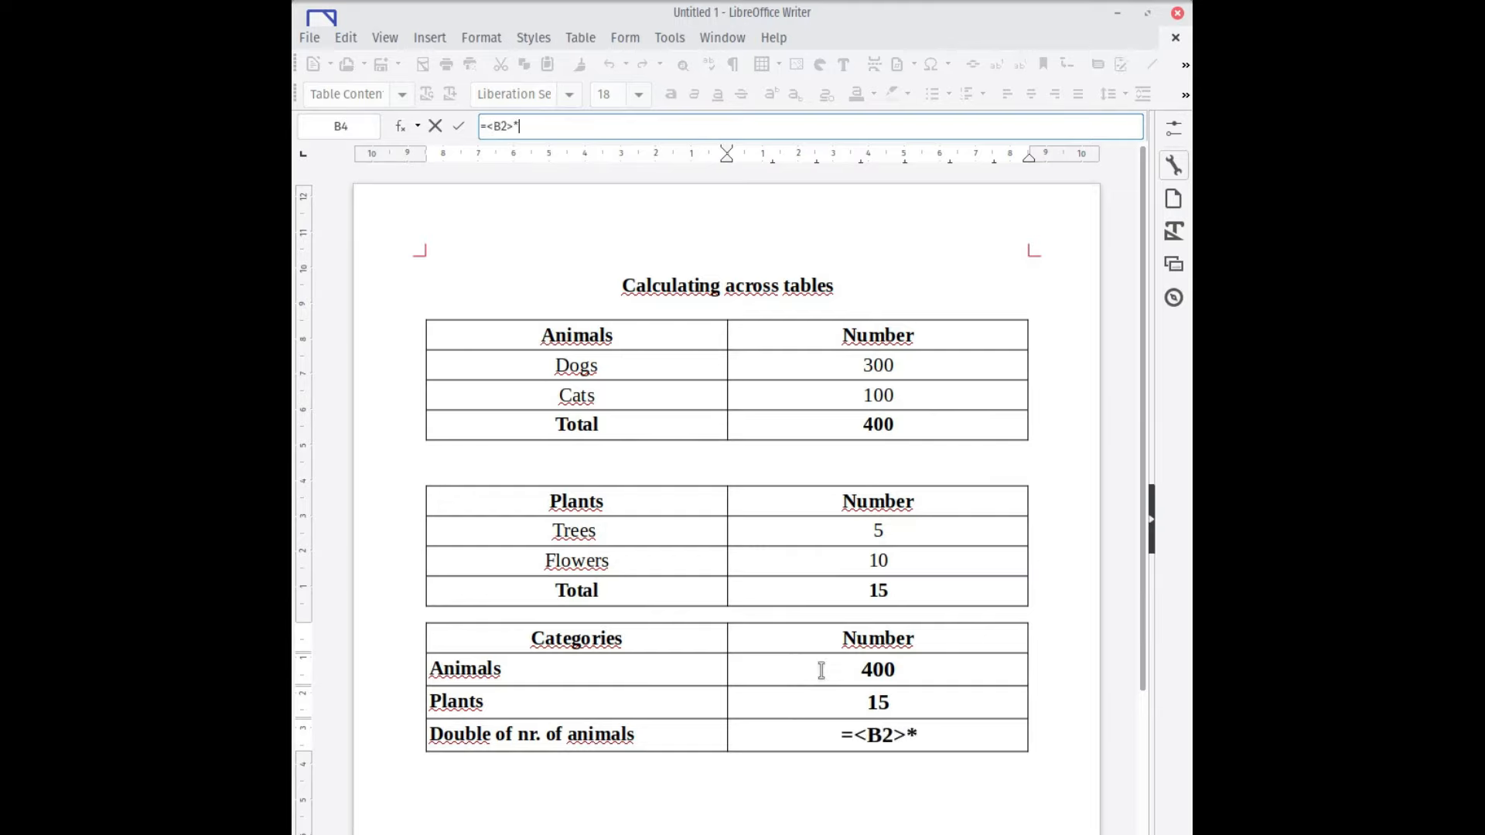
text(2)
key(Return)
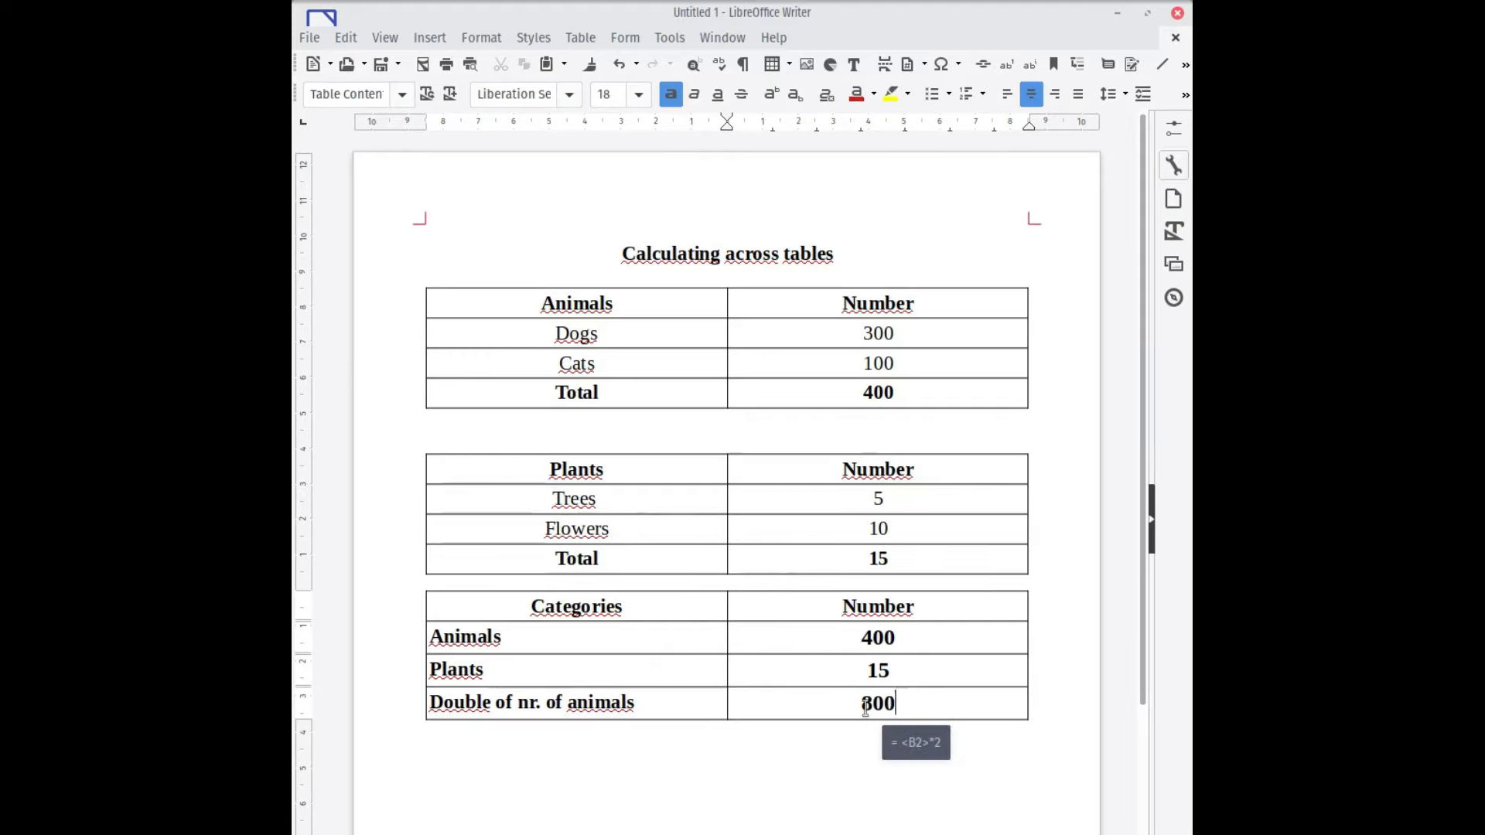
double_click(866, 710)
click(862, 733)
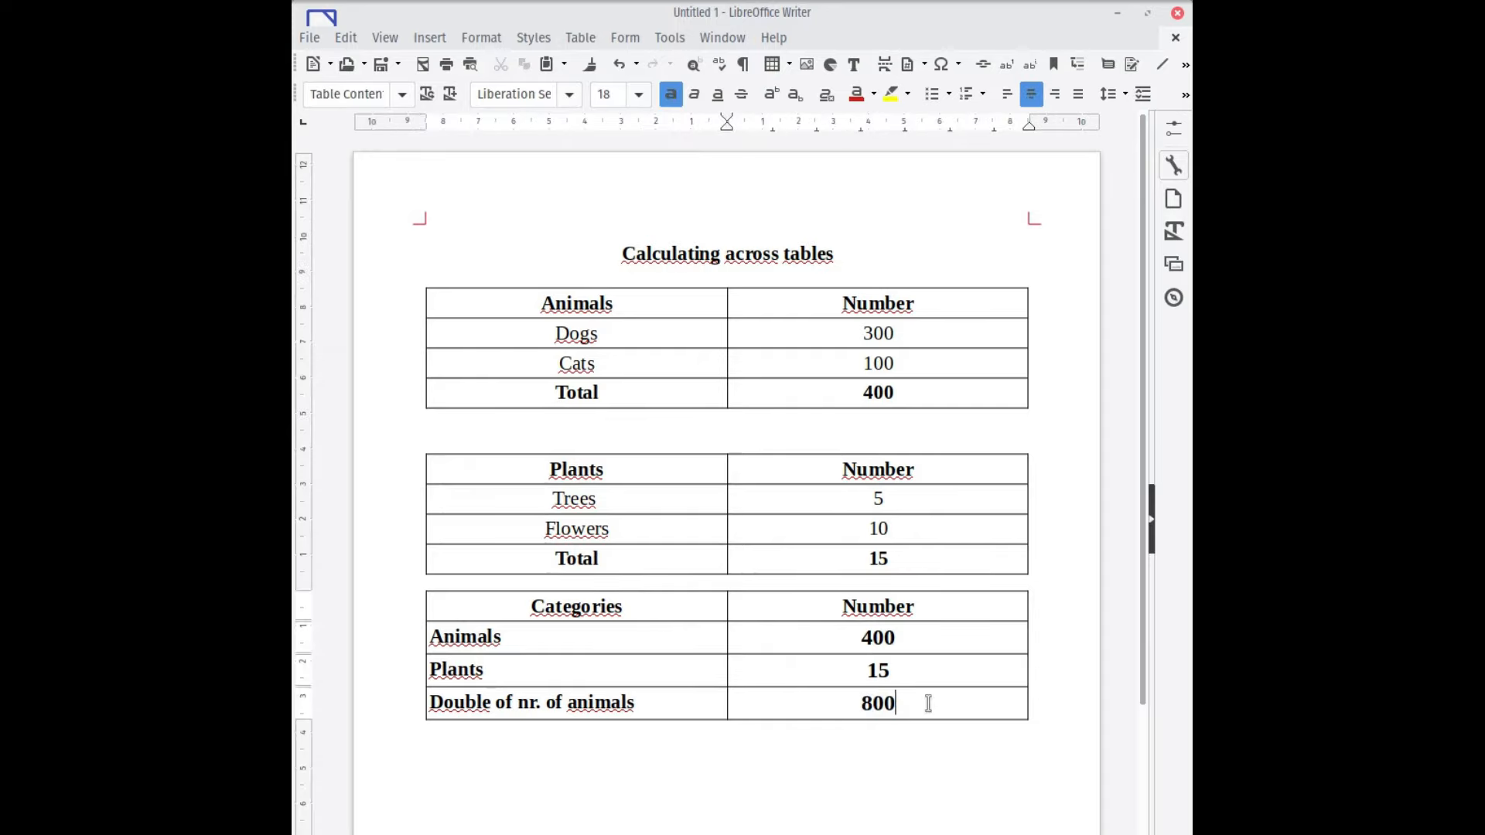
Step: Set the Dogs number in the Animals table to 50, without an extra line, and update the totals
drag(896, 334, 854, 334)
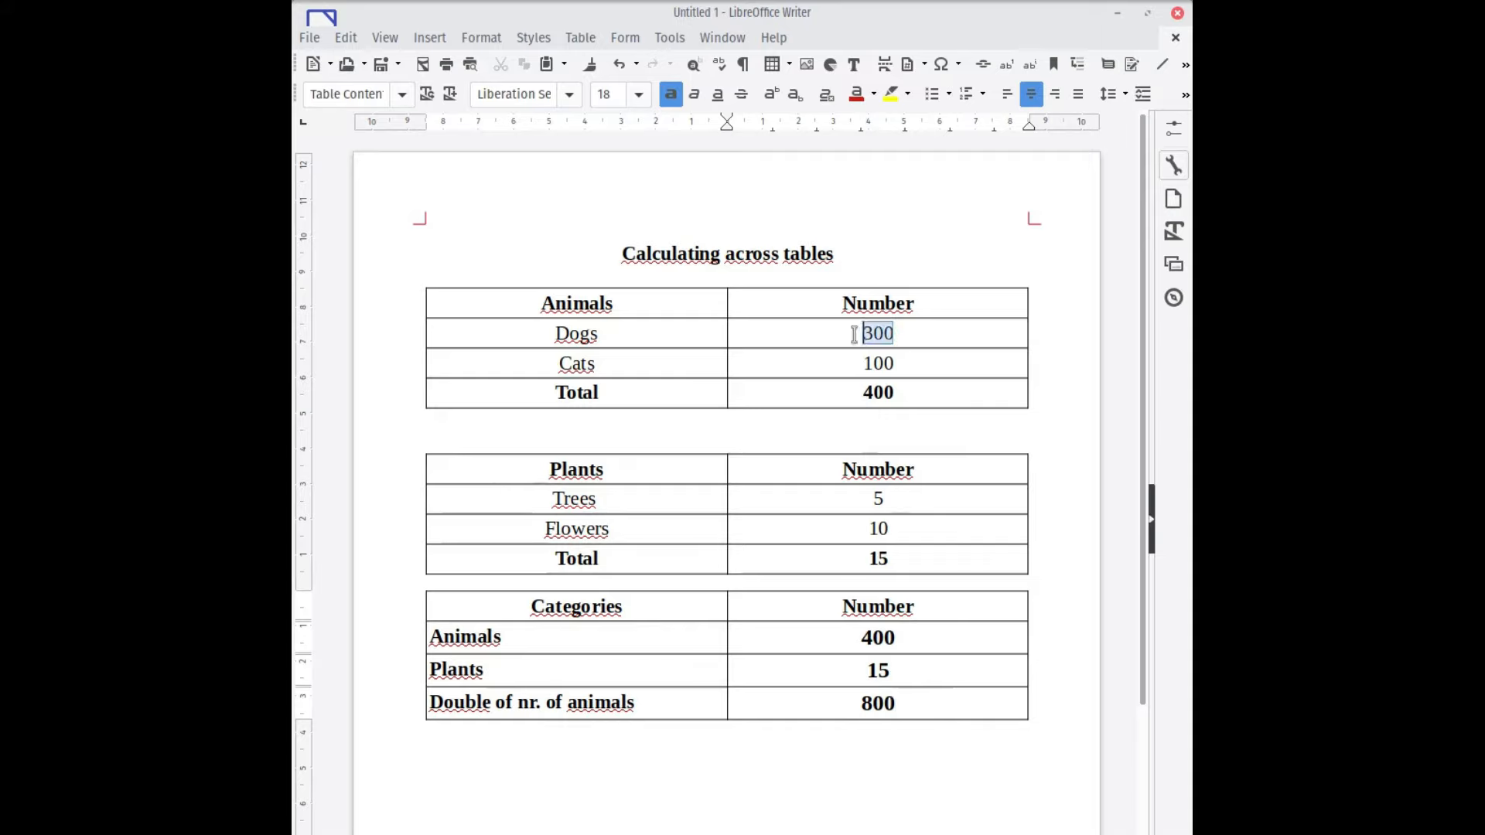
text(50)
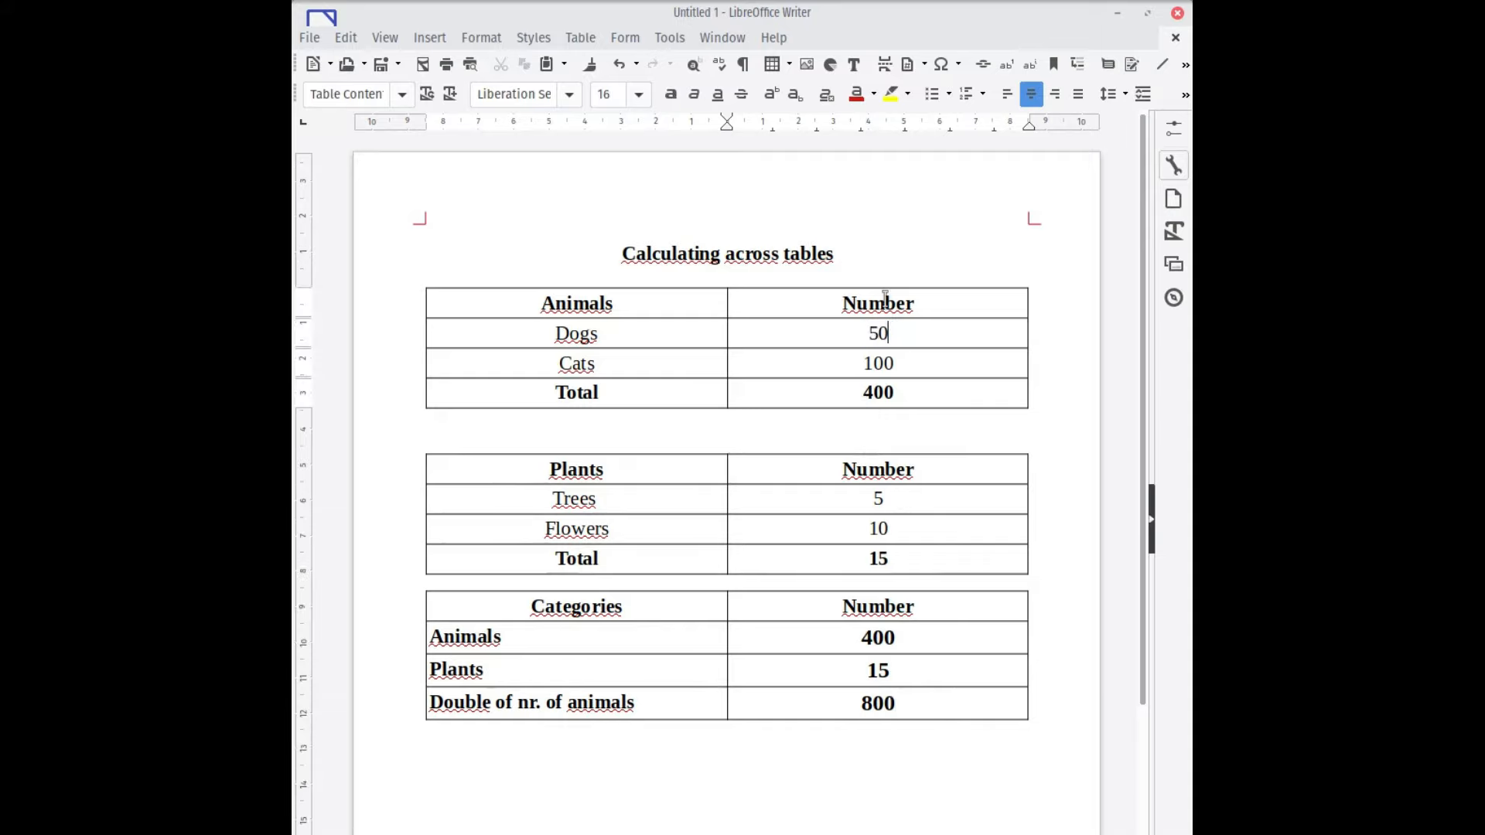
key(Return)
key(BackSpace)
click(817, 391)
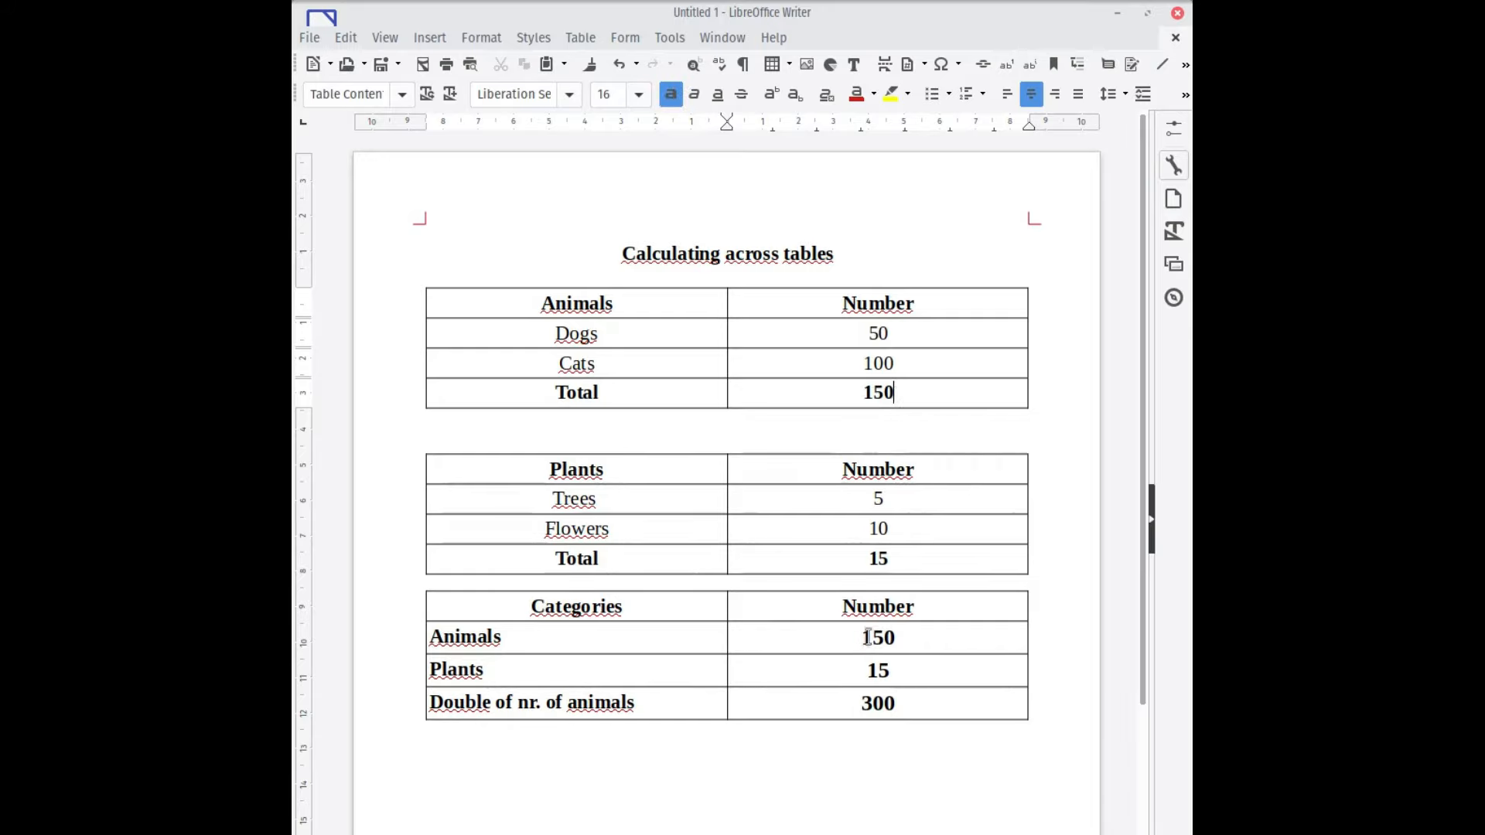
Step: Set the Cats number in the Animals table to 0 and update the totals
drag(898, 365, 809, 364)
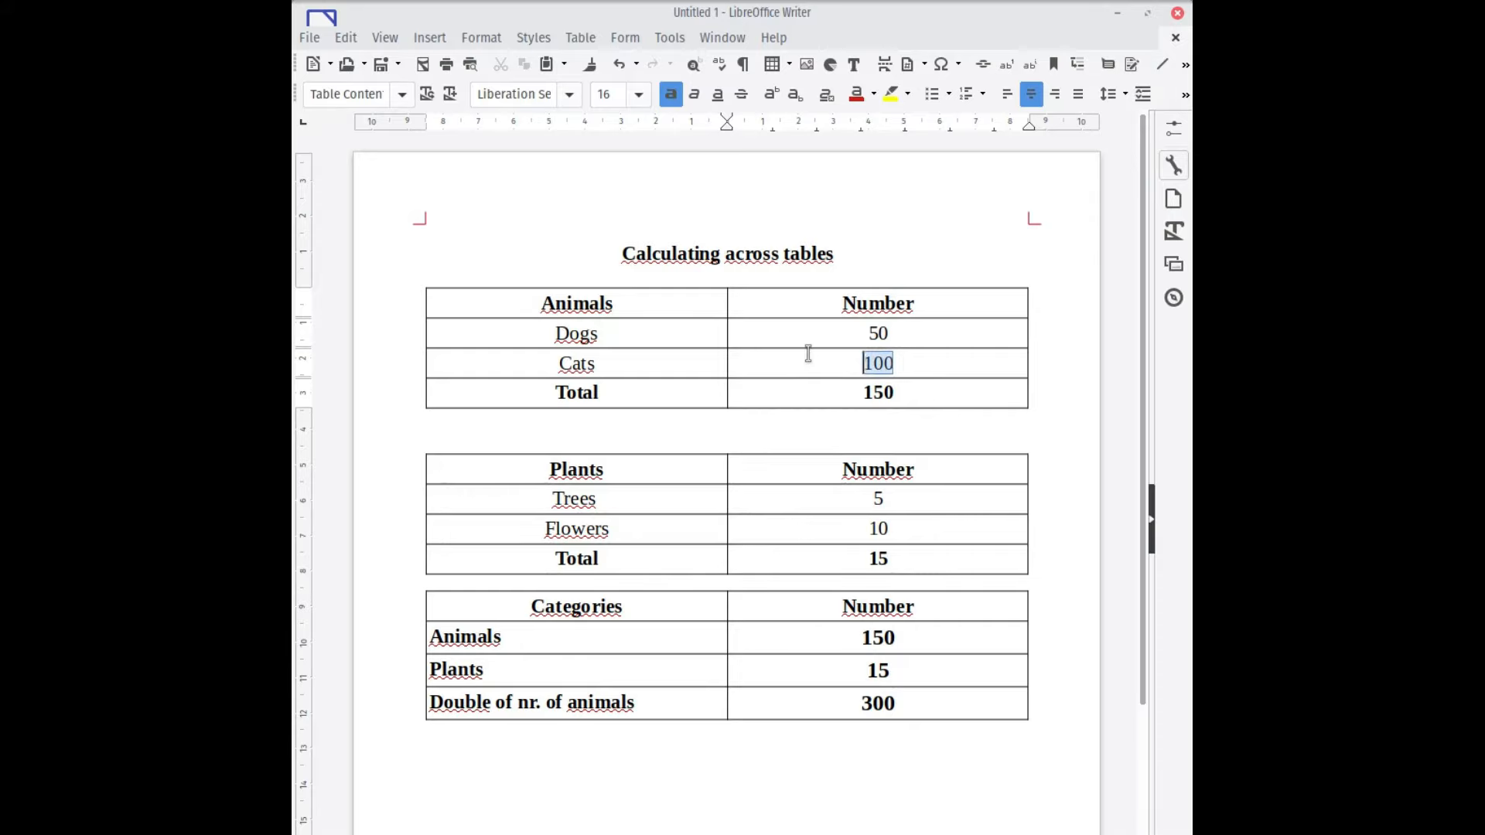
text(0)
key(Down)
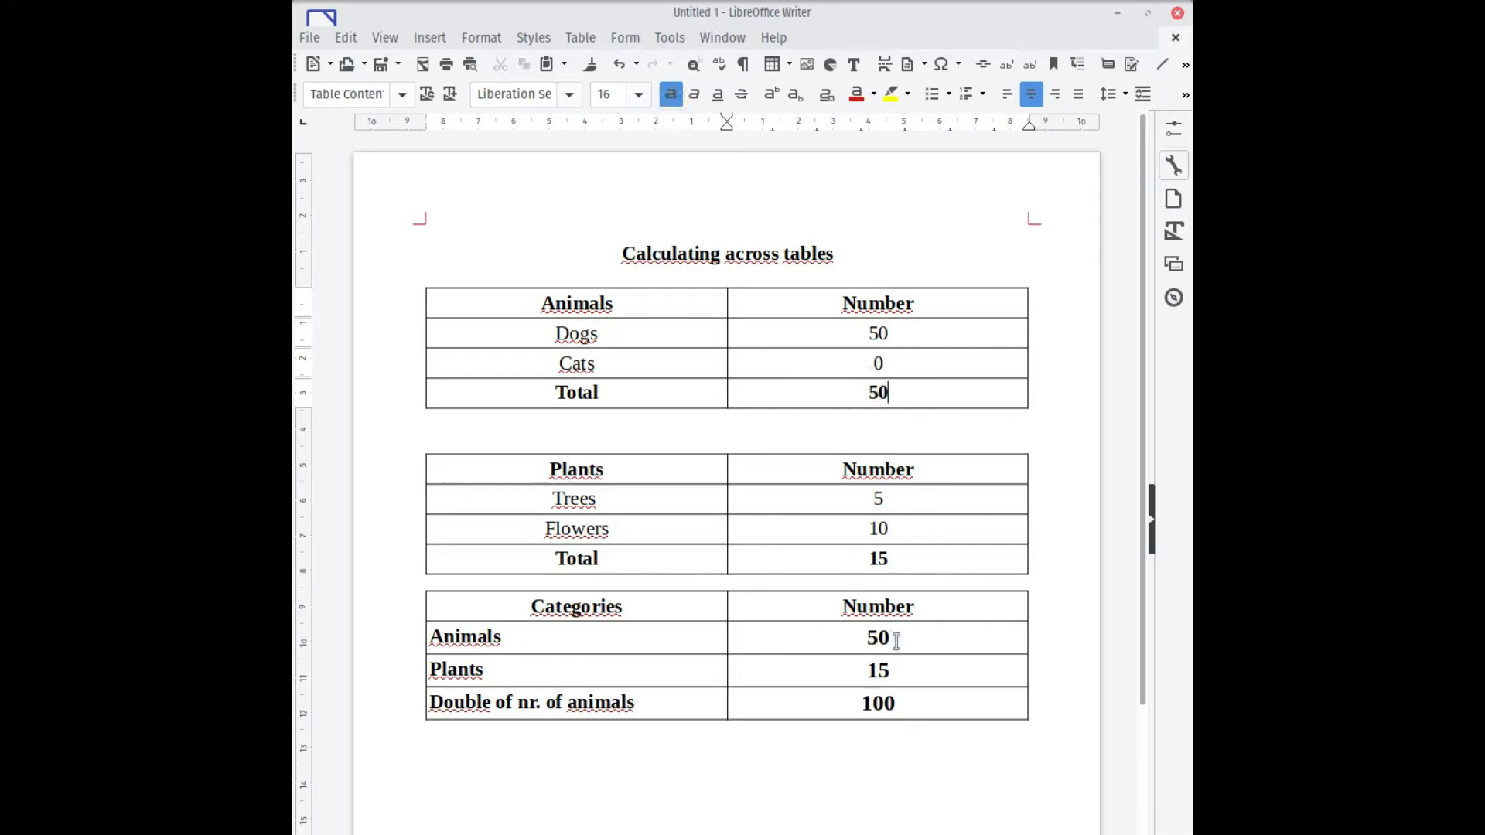
Step: Set the Trees number to 0 and the Flowers number to 100 in the Plants table
drag(888, 497, 856, 501)
text(0)
key(Right)
key(Delete)
text(10)
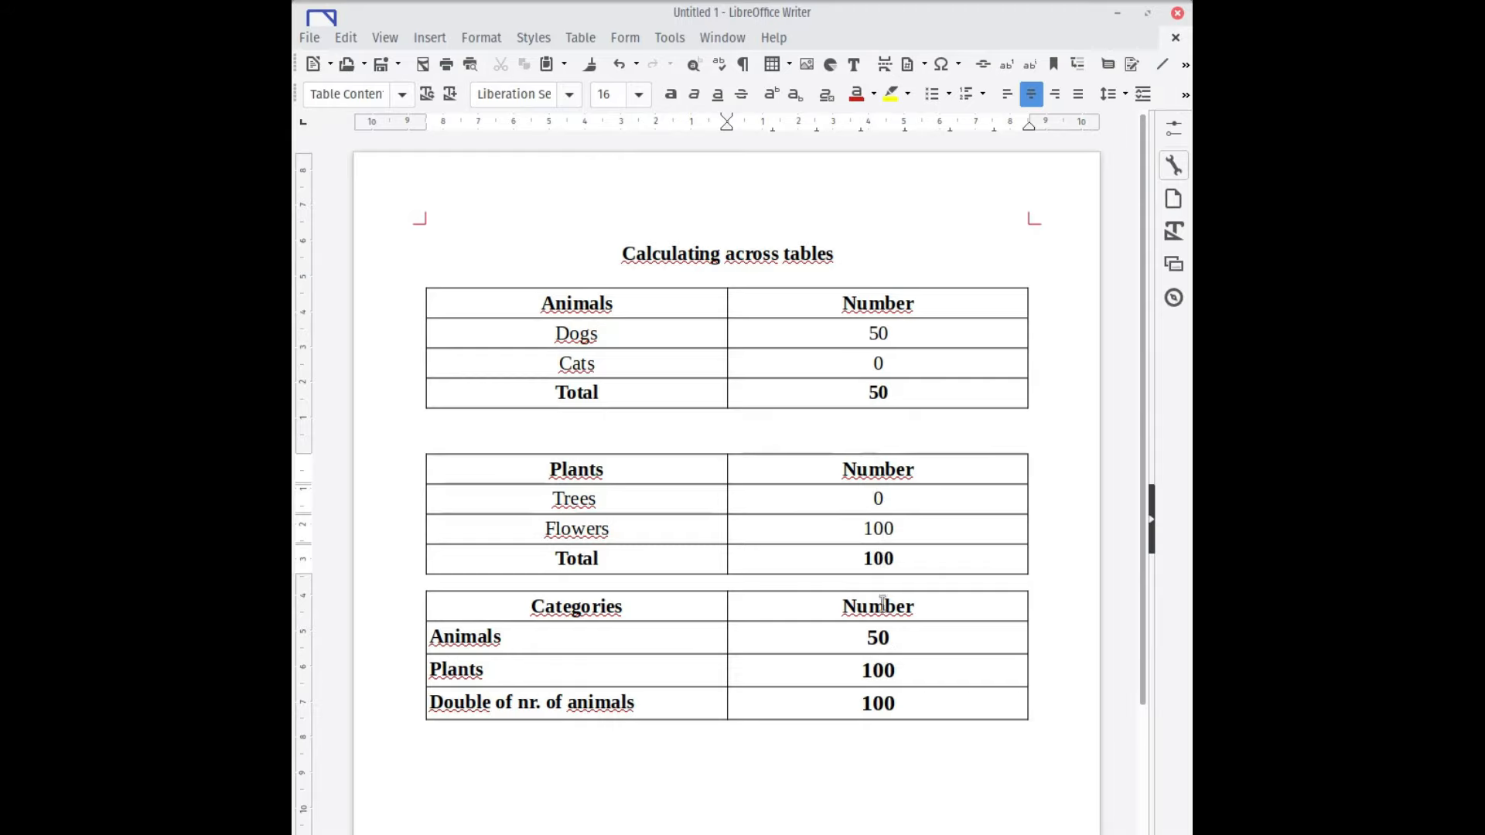
Step: Set the Cats number in the Animals table to 252 and update the totals
click(874, 703)
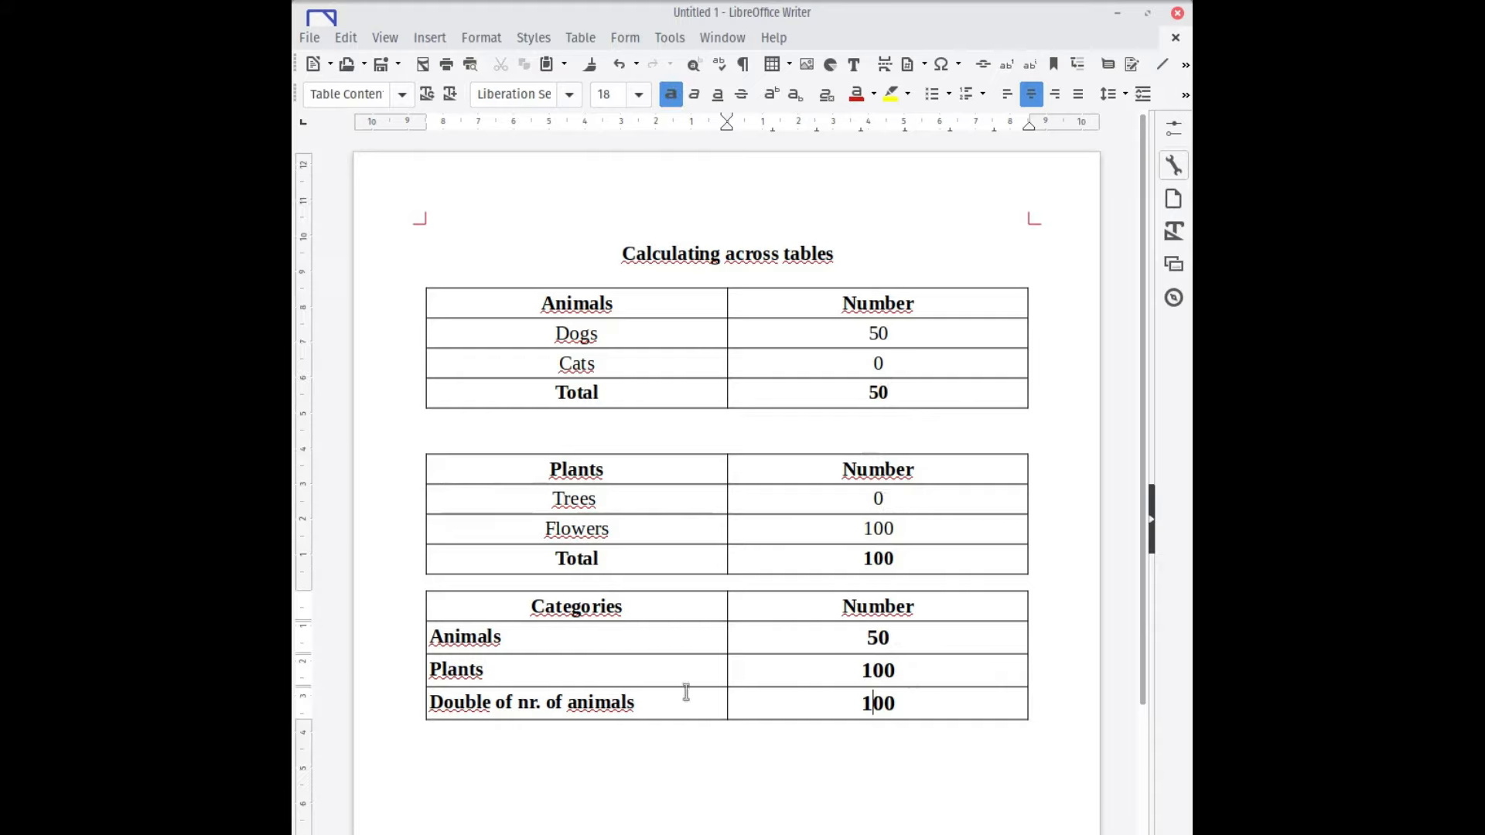
click(855, 703)
double_click(869, 358)
text(252)
key(Tab)
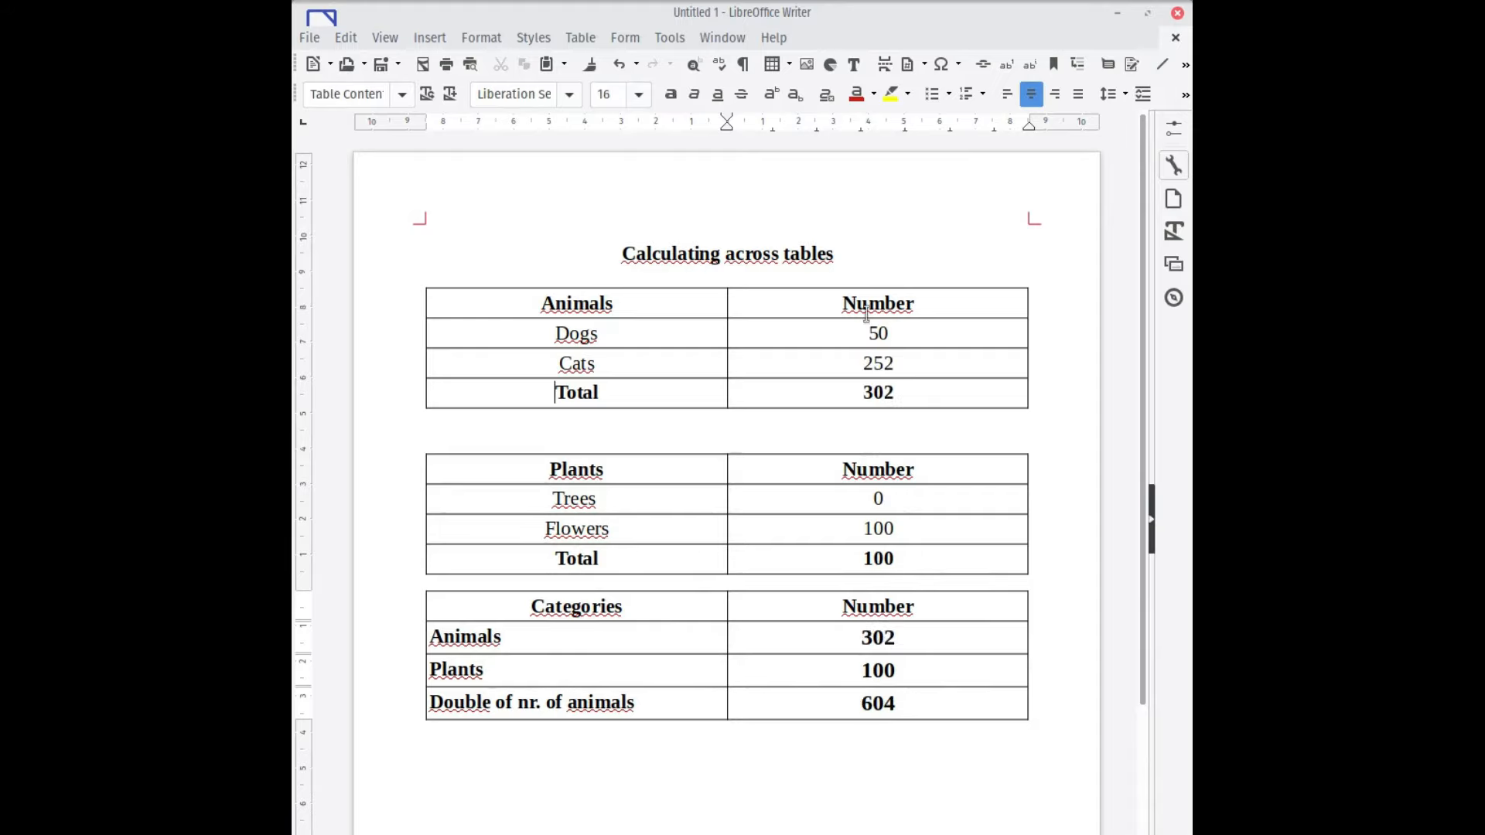
click(887, 430)
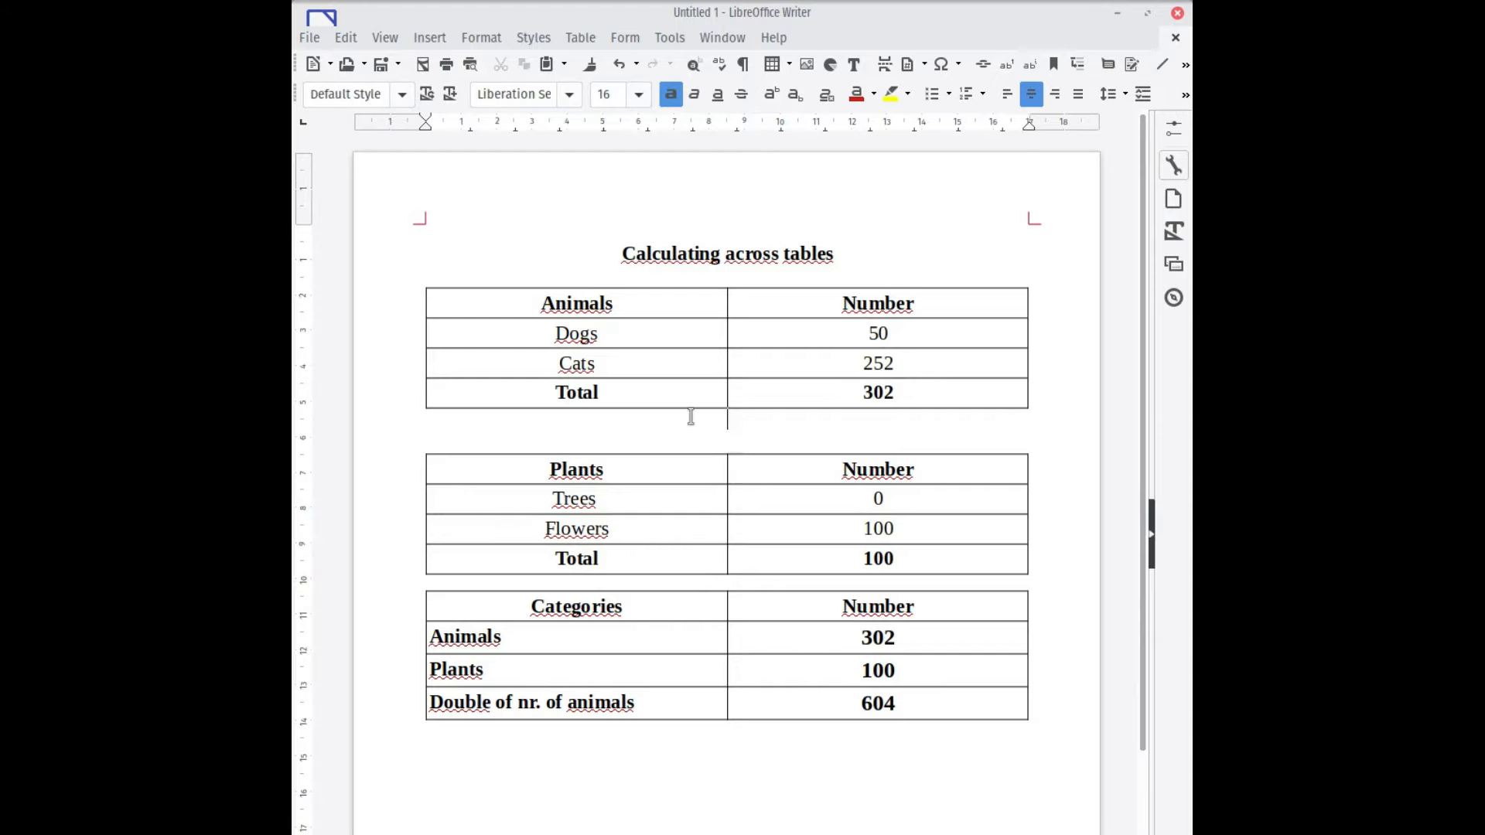
click(774, 37)
click(804, 336)
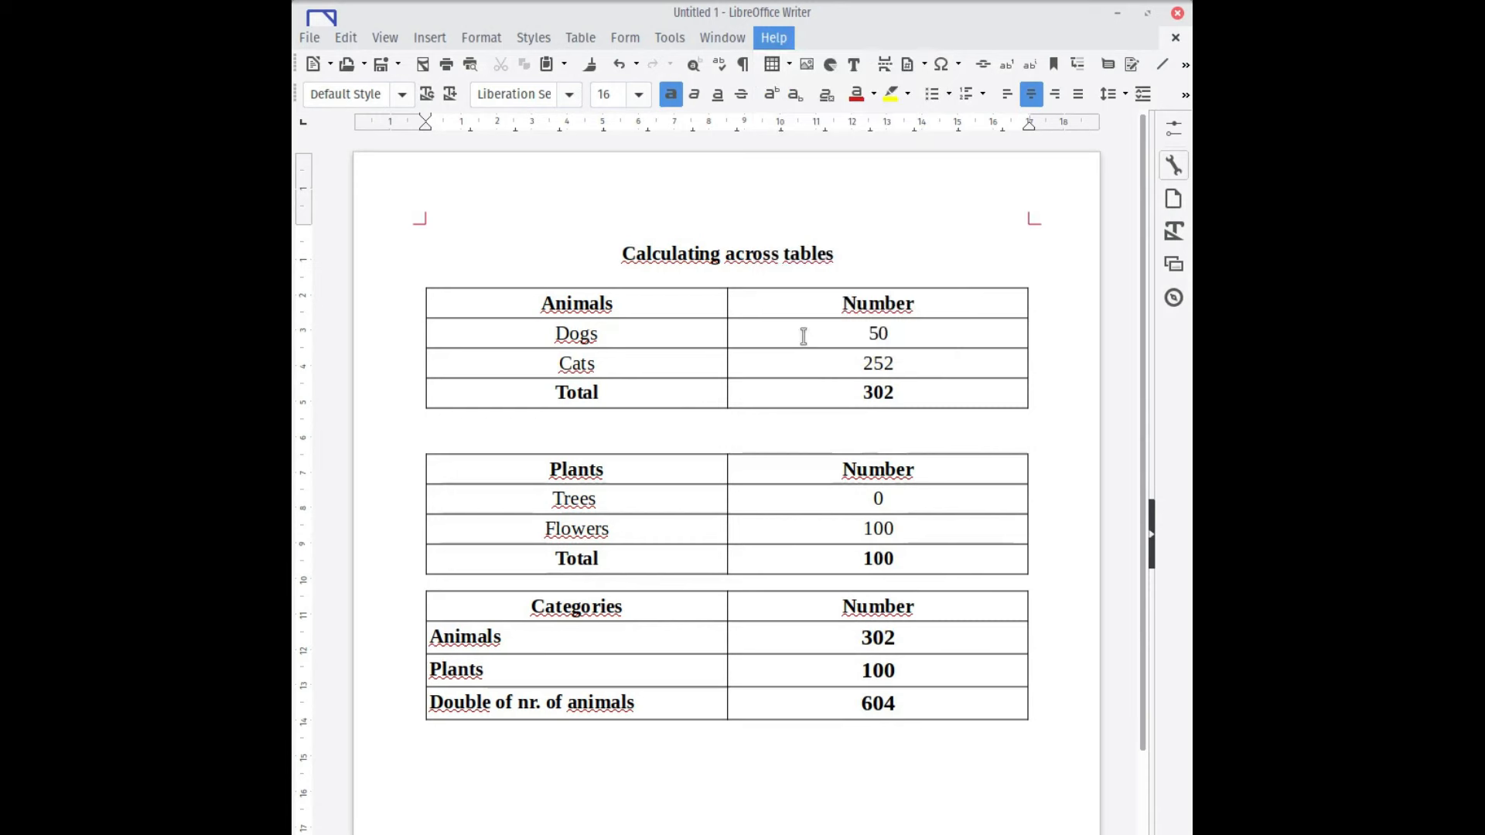